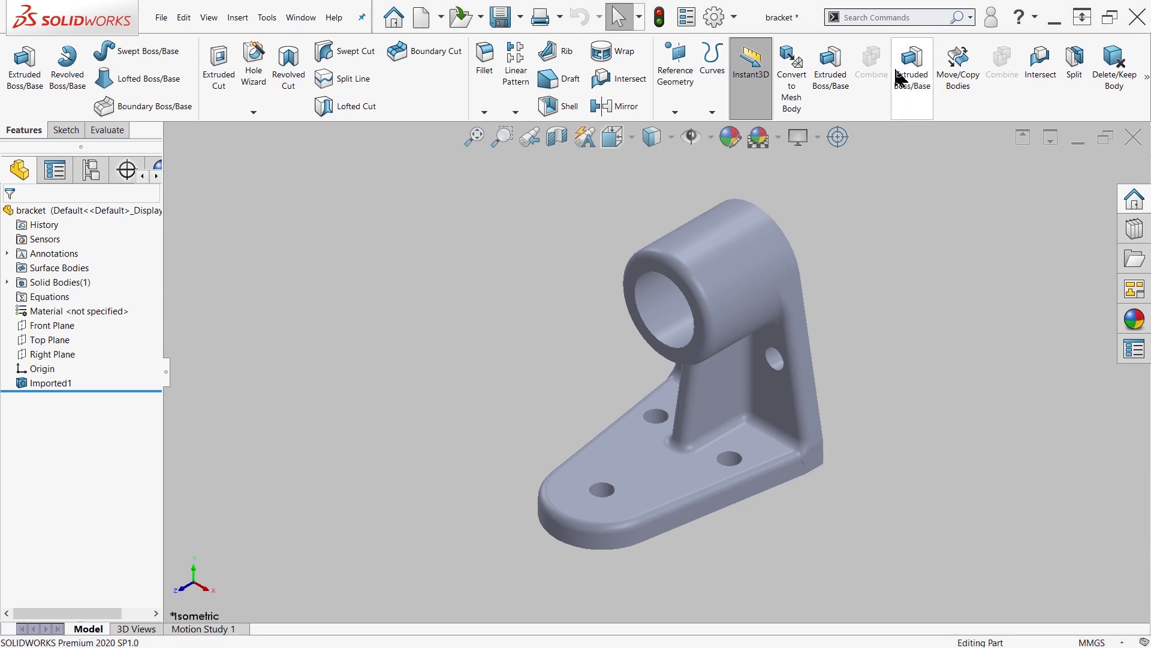
# Start a Move Face feature from command search and set it to Translate mode.
pyautogui.click(899, 18)
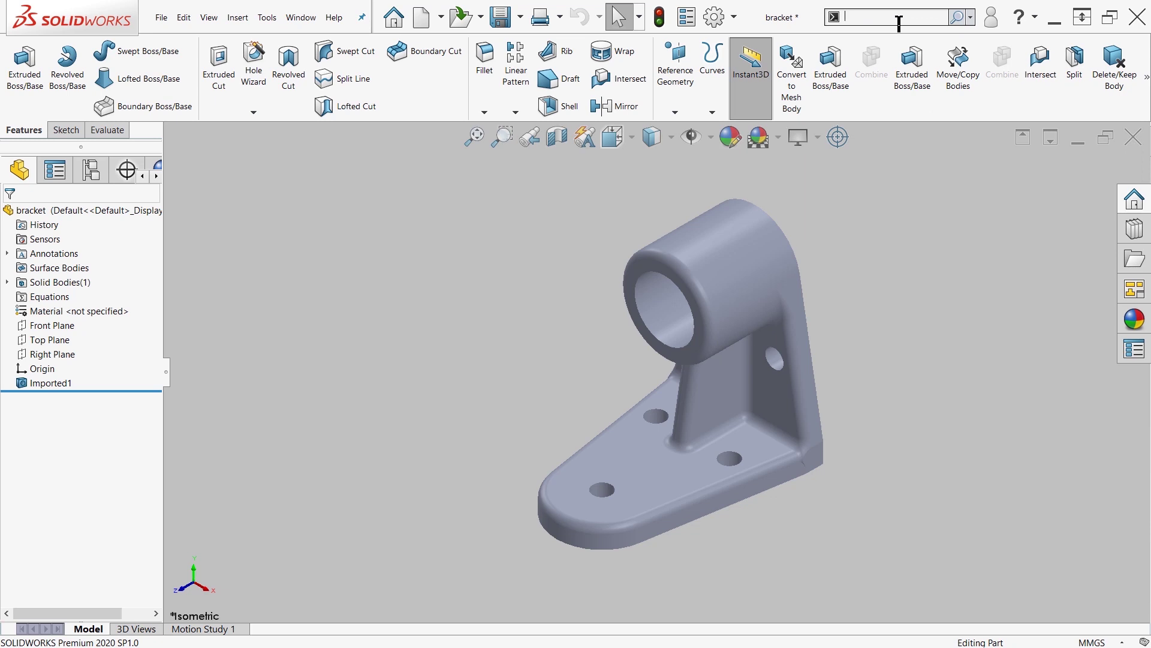
pyautogui.write('move fa')
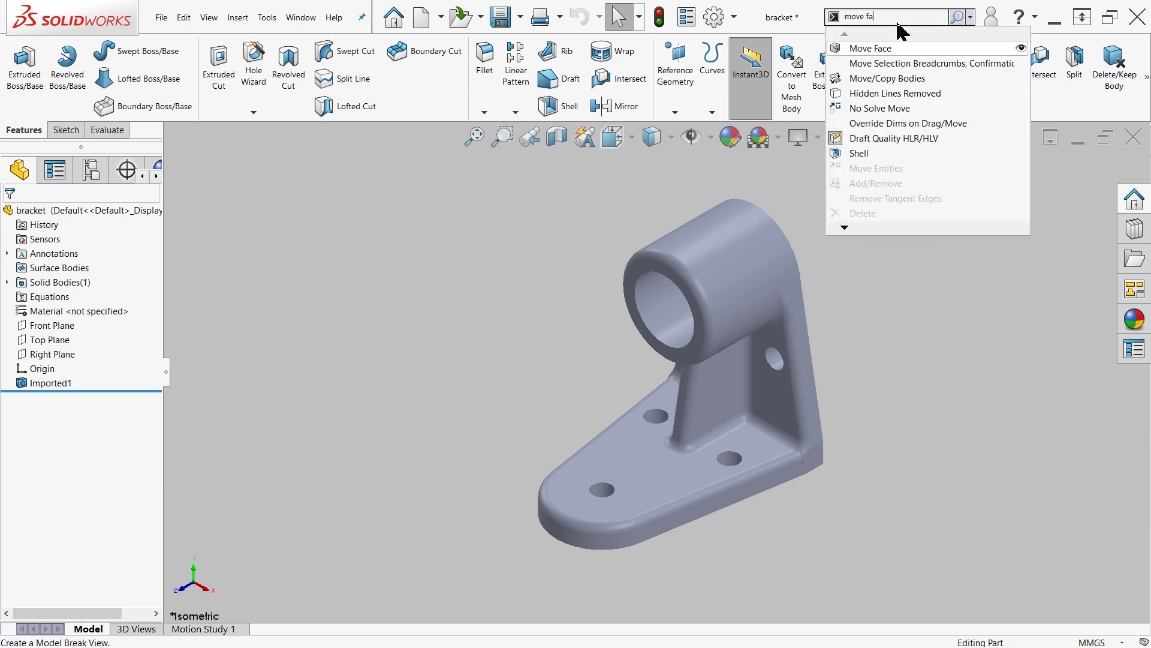
pyautogui.write('ce')
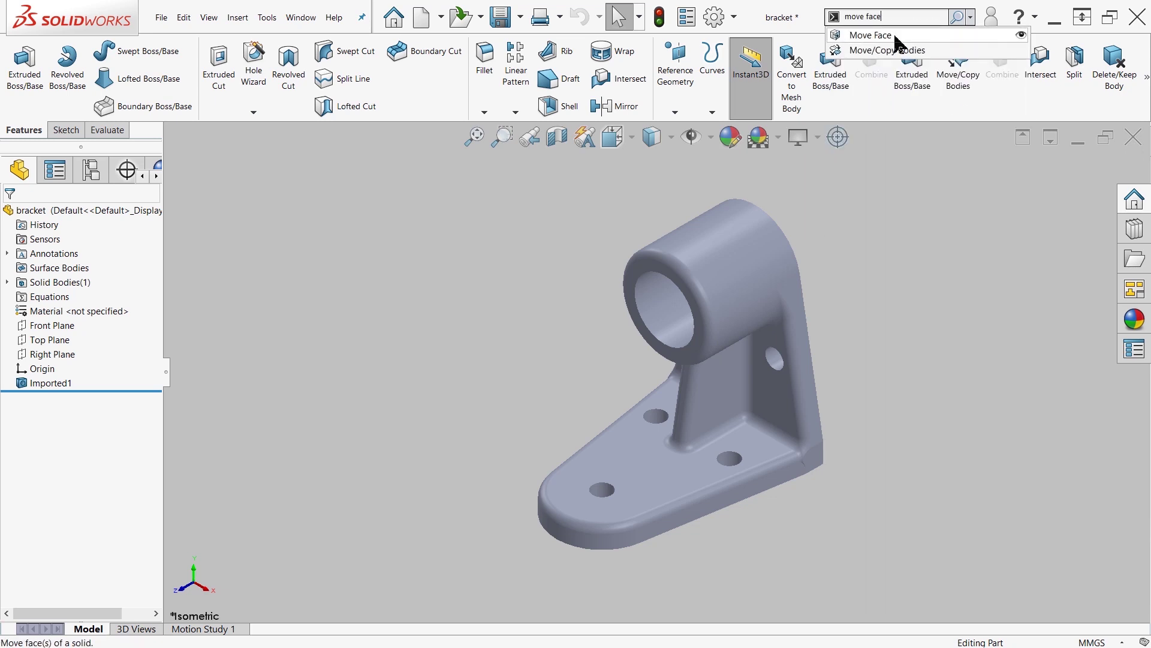
pyautogui.click(899, 36)
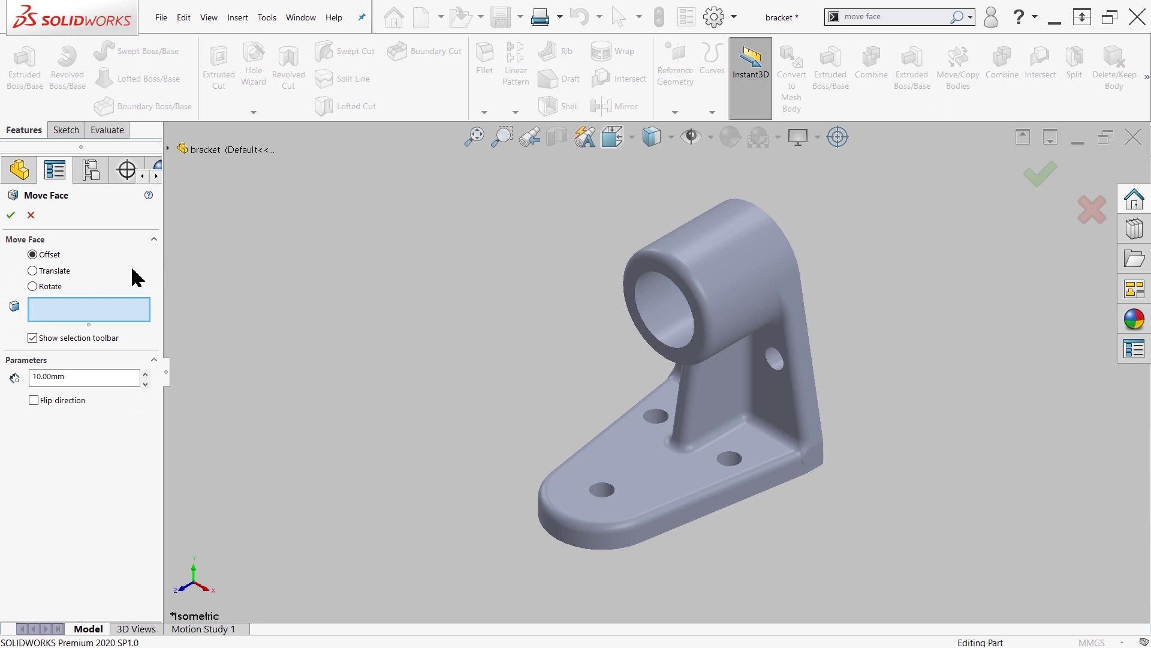
pyautogui.click(47, 259)
pyautogui.click(55, 273)
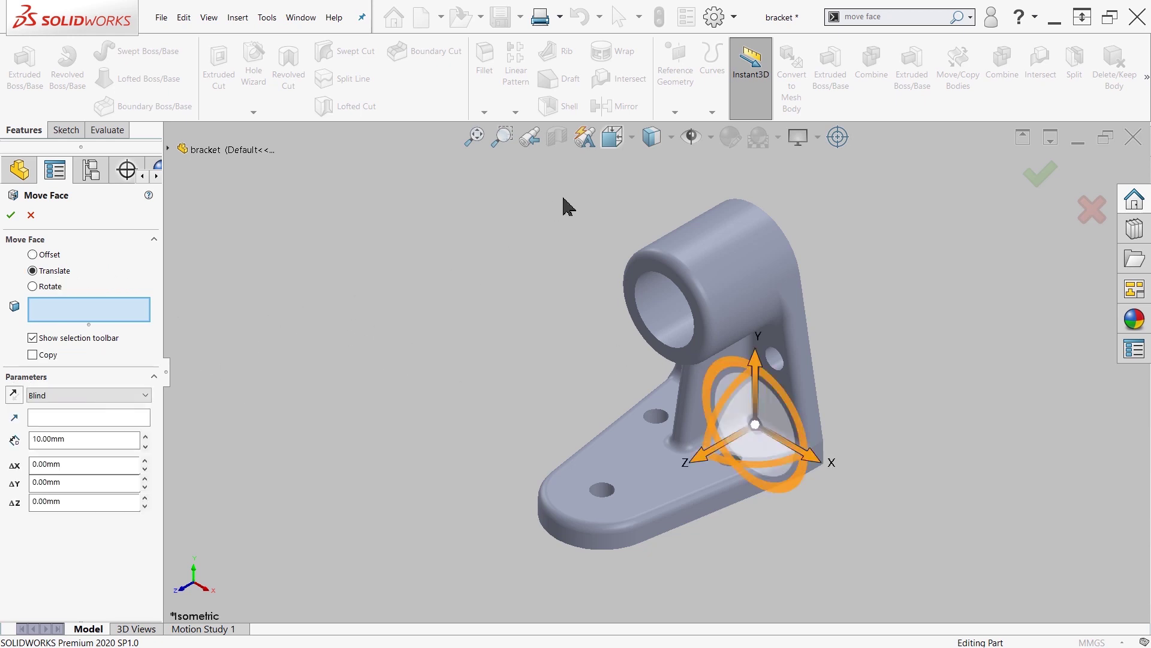
pyautogui.click(663, 138)
# Translate the boss end and outer ring faces about 10.09 mm along Z as Move Face1.
pyautogui.click(656, 163)
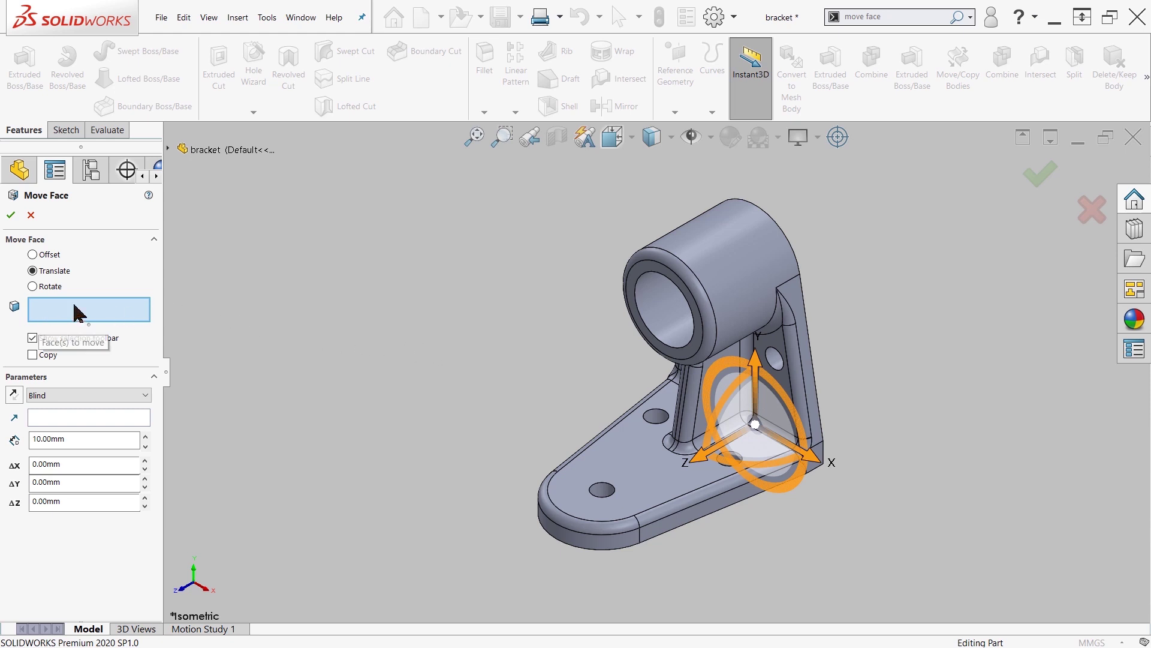
pyautogui.click(673, 281)
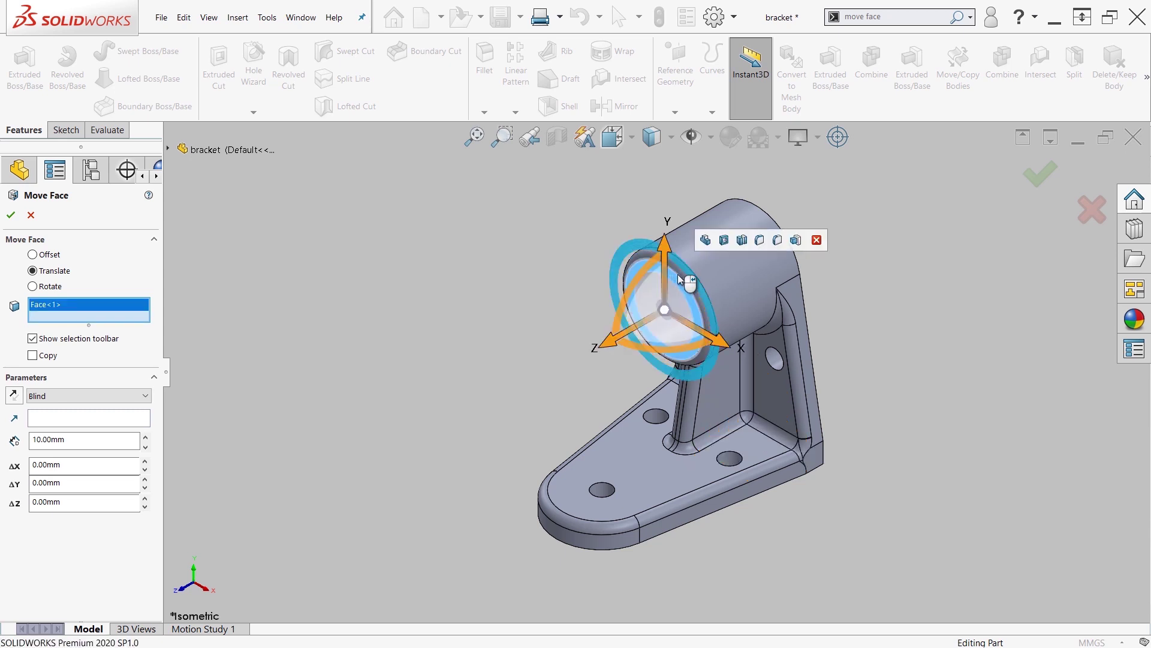
pyautogui.scroll(5, 695, 295)
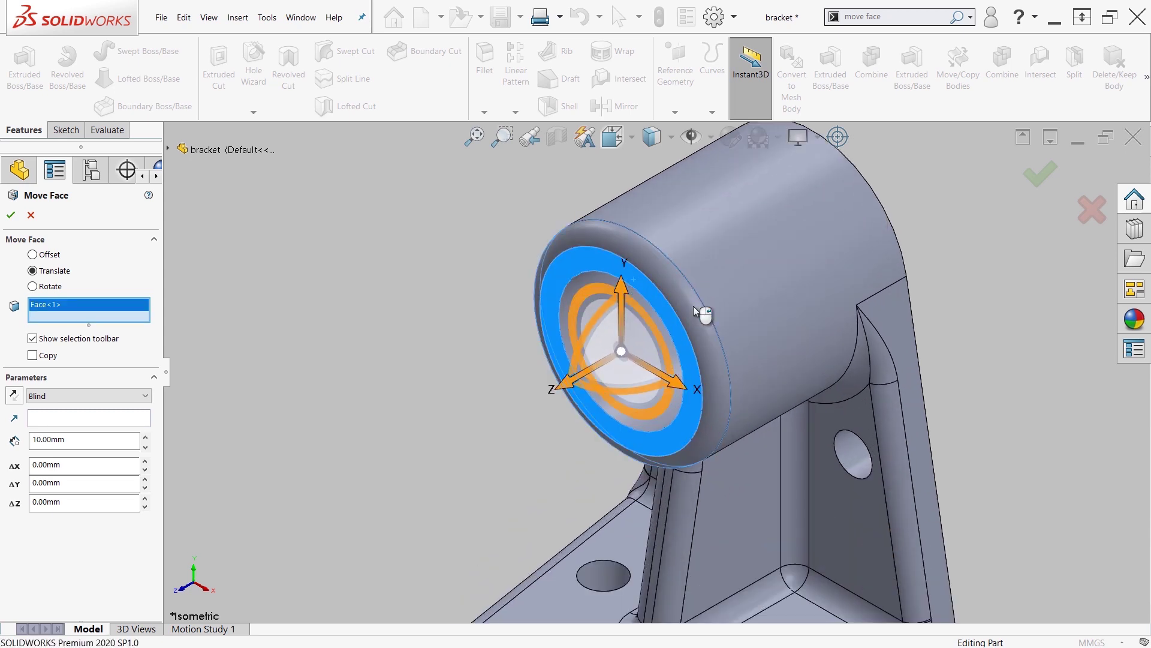
pyautogui.click(693, 306)
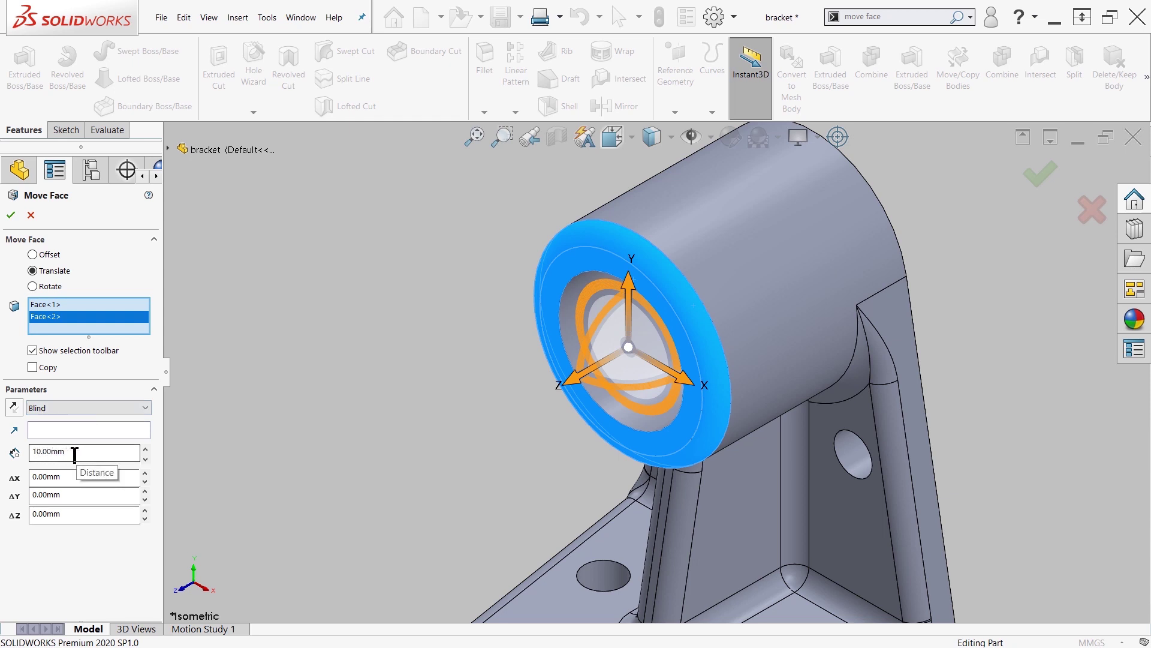
pyautogui.doubleClick(36, 455)
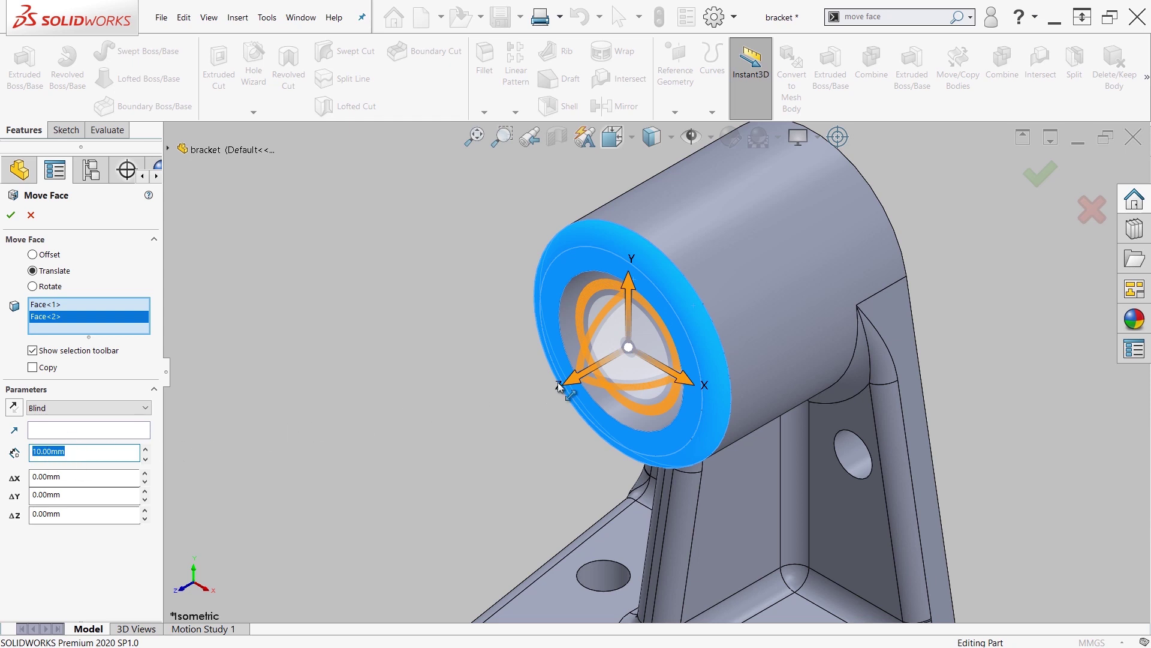
pyautogui.moveTo(577, 382); pyautogui.dragTo(533, 400)
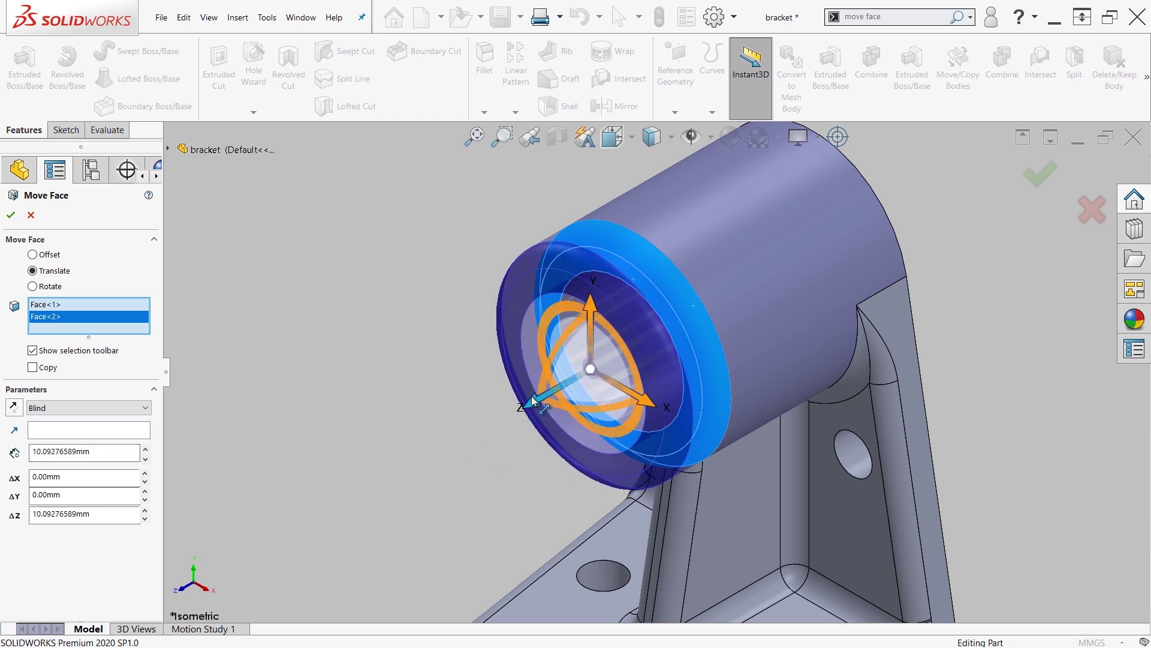
pyautogui.click(12, 216)
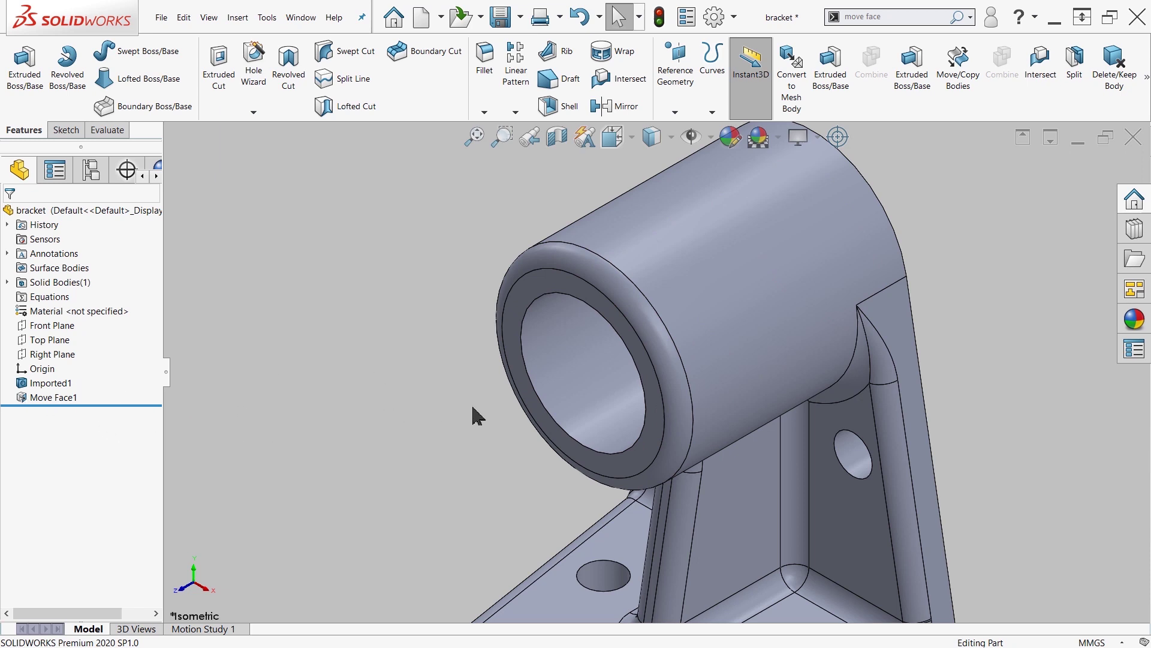
pyautogui.click(959, 23)
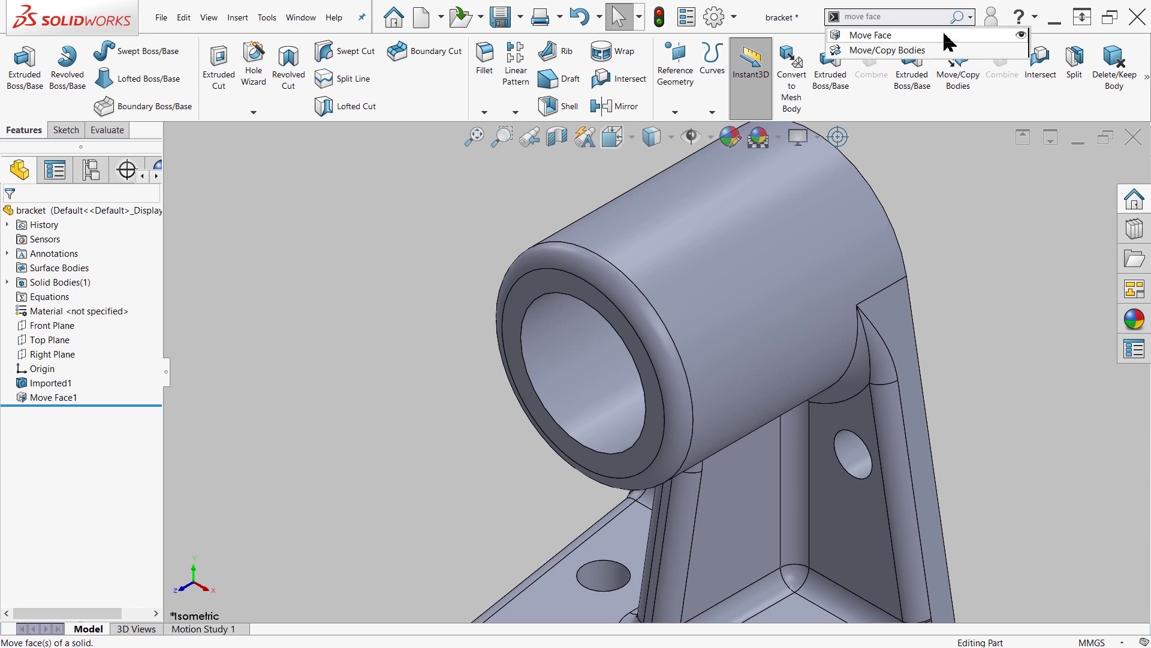
# Start another Move Face feature set to Offset mode.
pyautogui.click(948, 50)
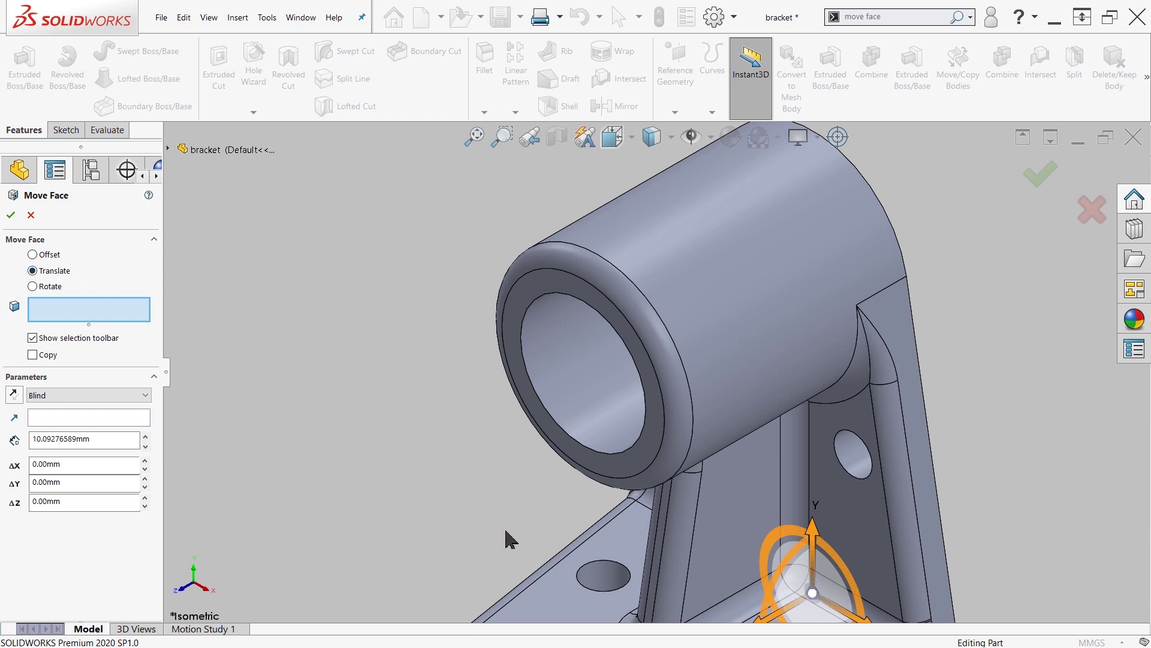
pyautogui.scroll(4, 576, 557)
pyautogui.scroll(-4, 578, 548)
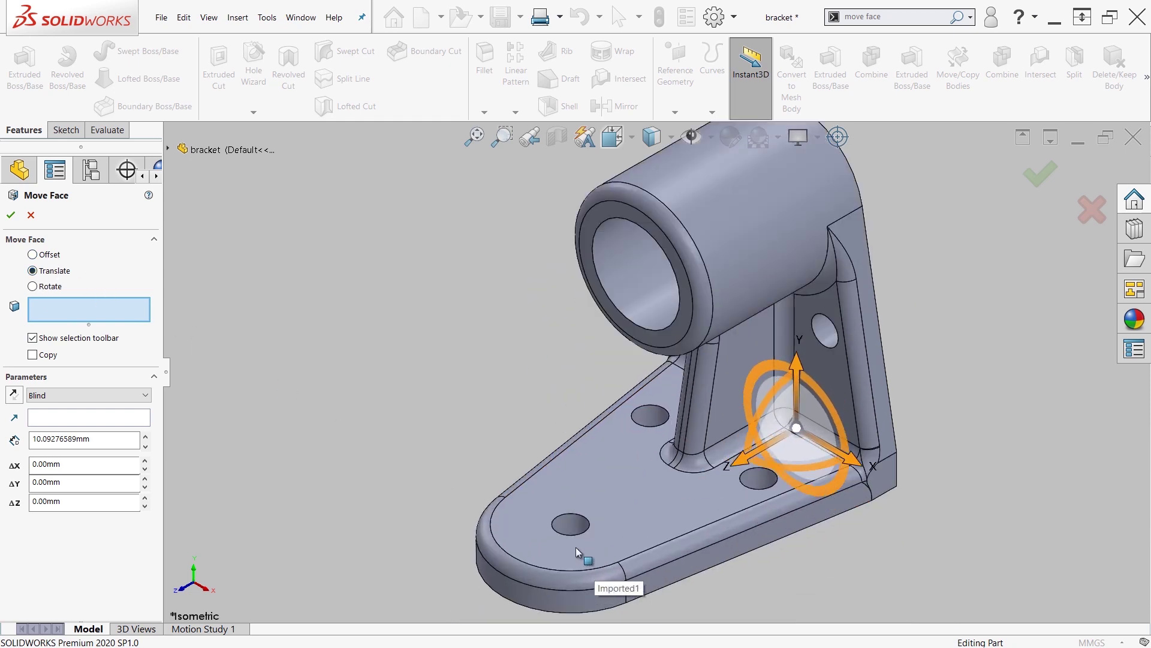
pyautogui.click(33, 254)
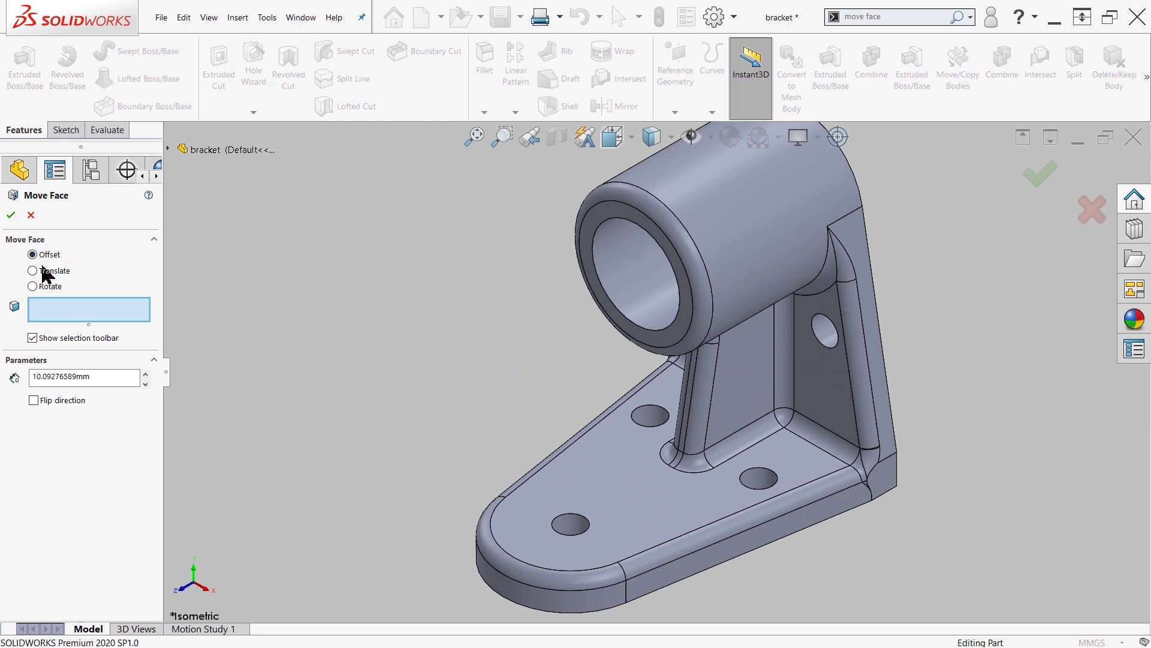
# Offset the lower-left hole's wall 1 mm with reversed direction to widen it.
pyautogui.click(585, 528)
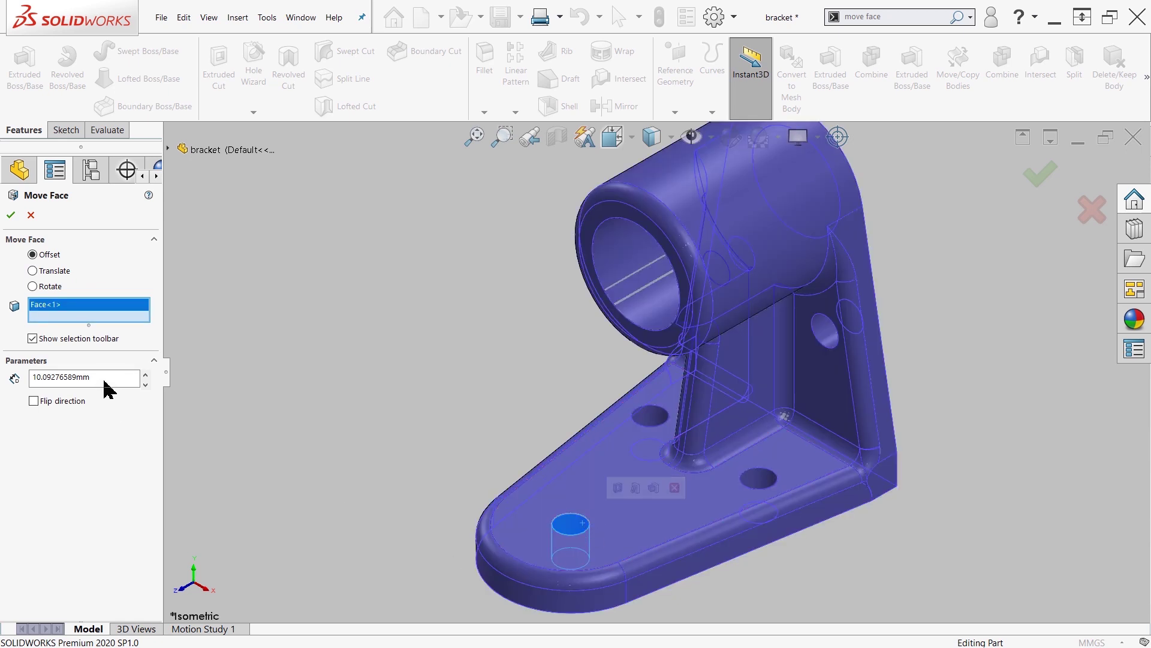
pyautogui.moveTo(138, 377); pyautogui.dragTo(9, 383)
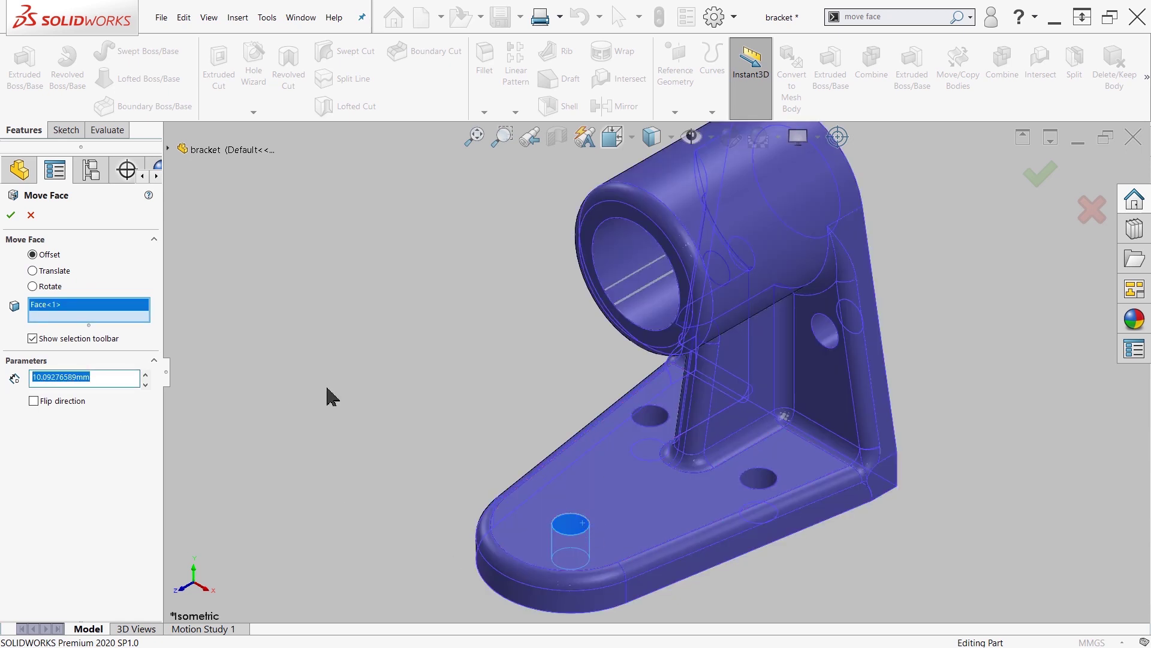
pyautogui.write('1')
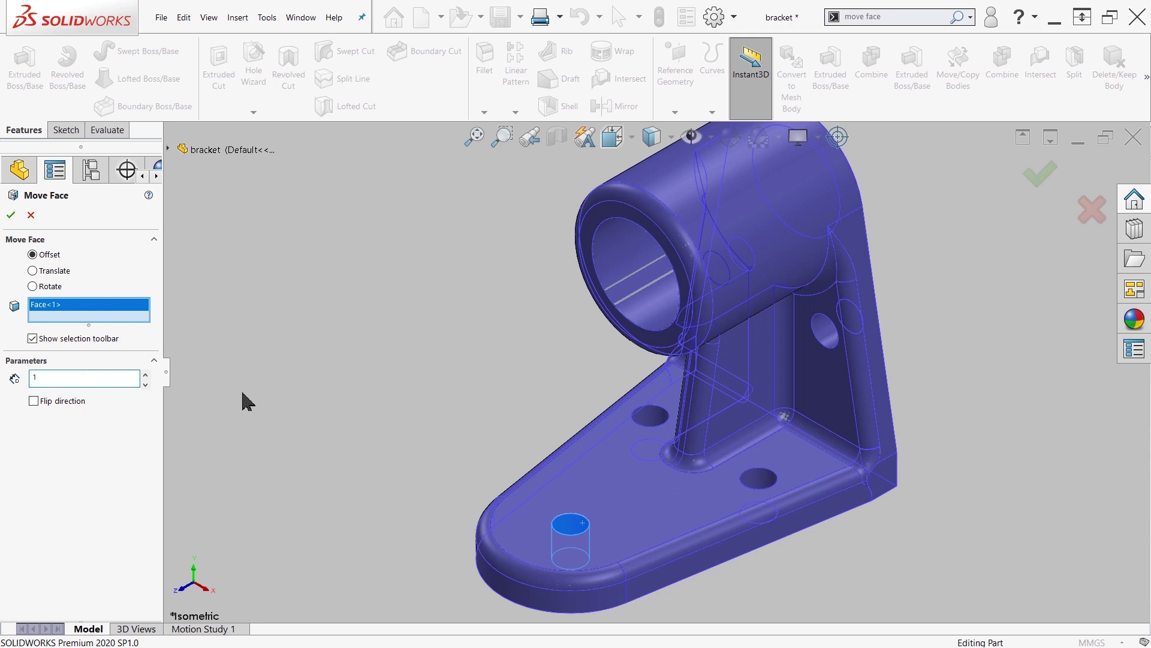
pyautogui.press('Return')
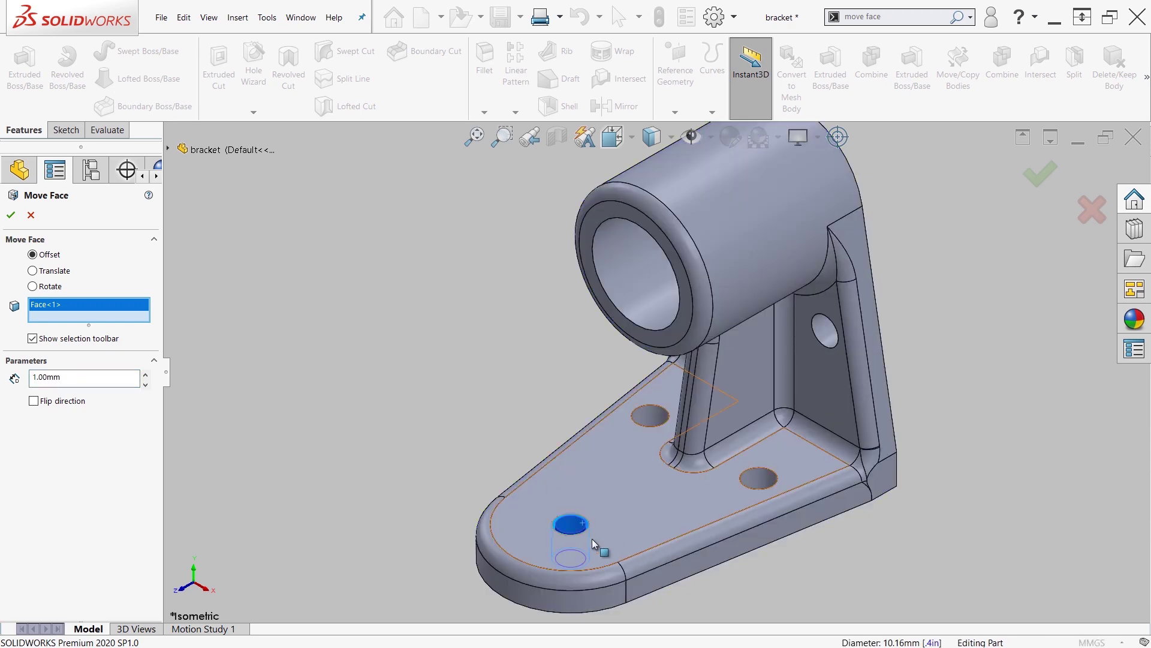
pyautogui.scroll(-3, 594, 528)
pyautogui.scroll(-5, 593, 527)
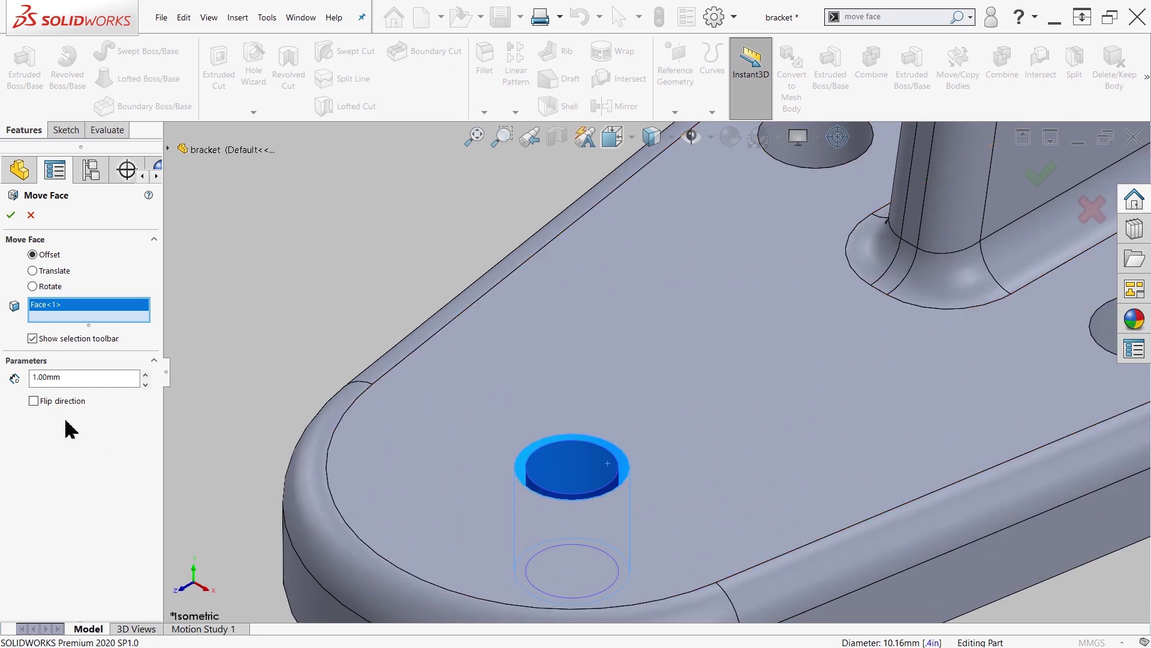
pyautogui.click(33, 401)
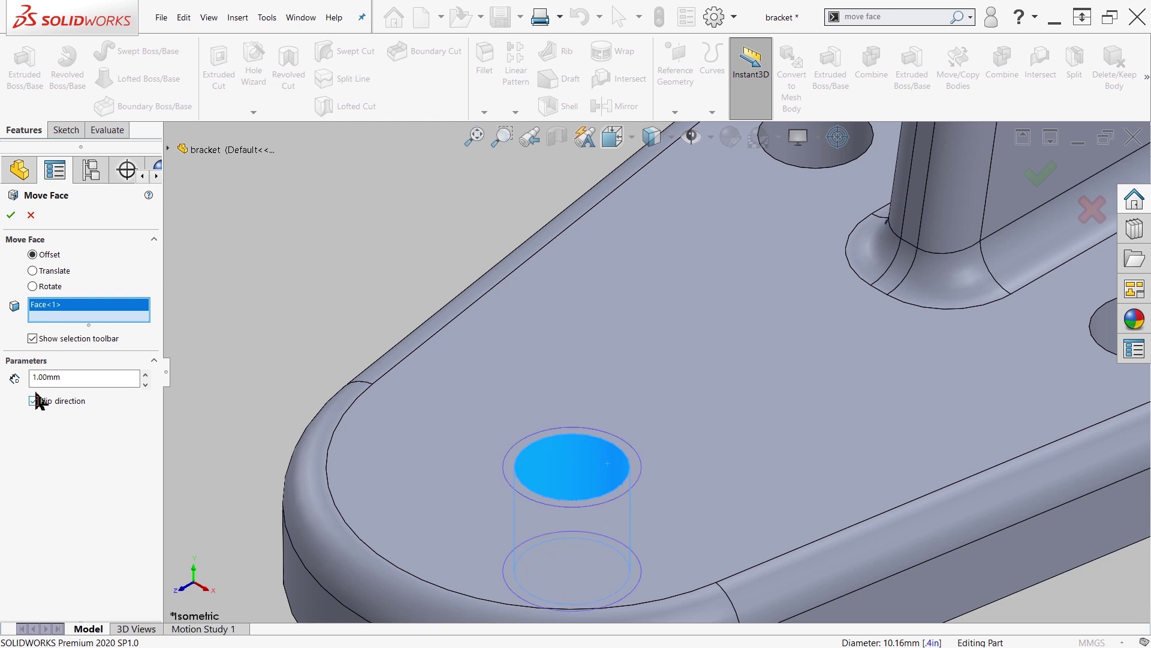
pyautogui.click(12, 216)
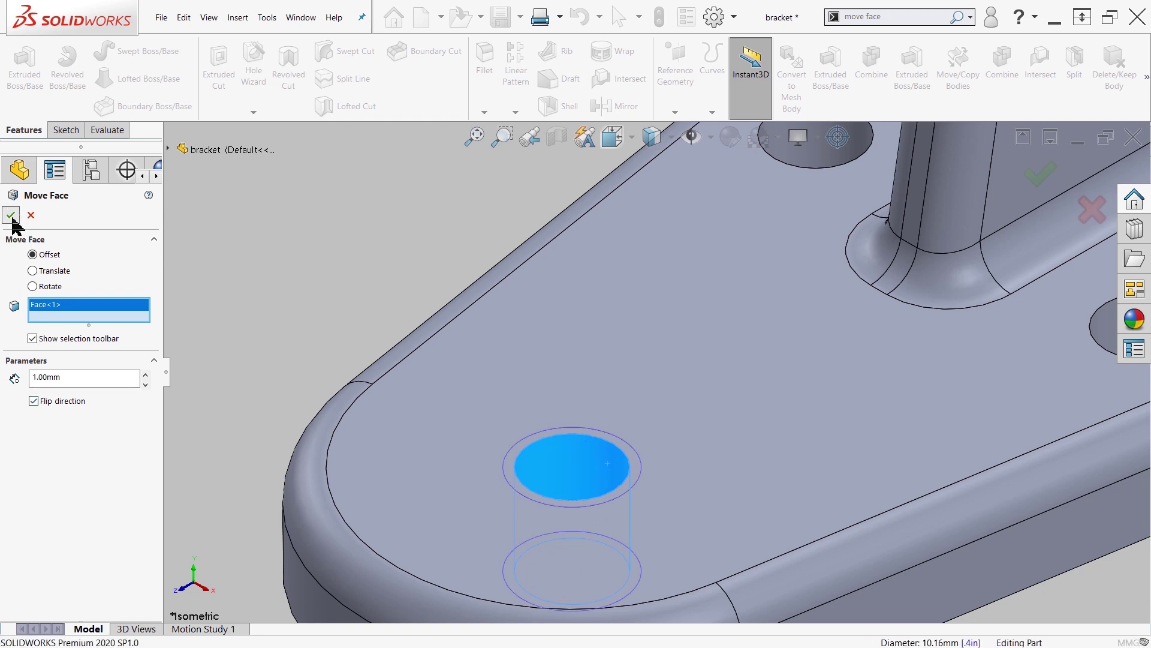
pyautogui.click(333, 231)
pyautogui.scroll(1, 771, 350)
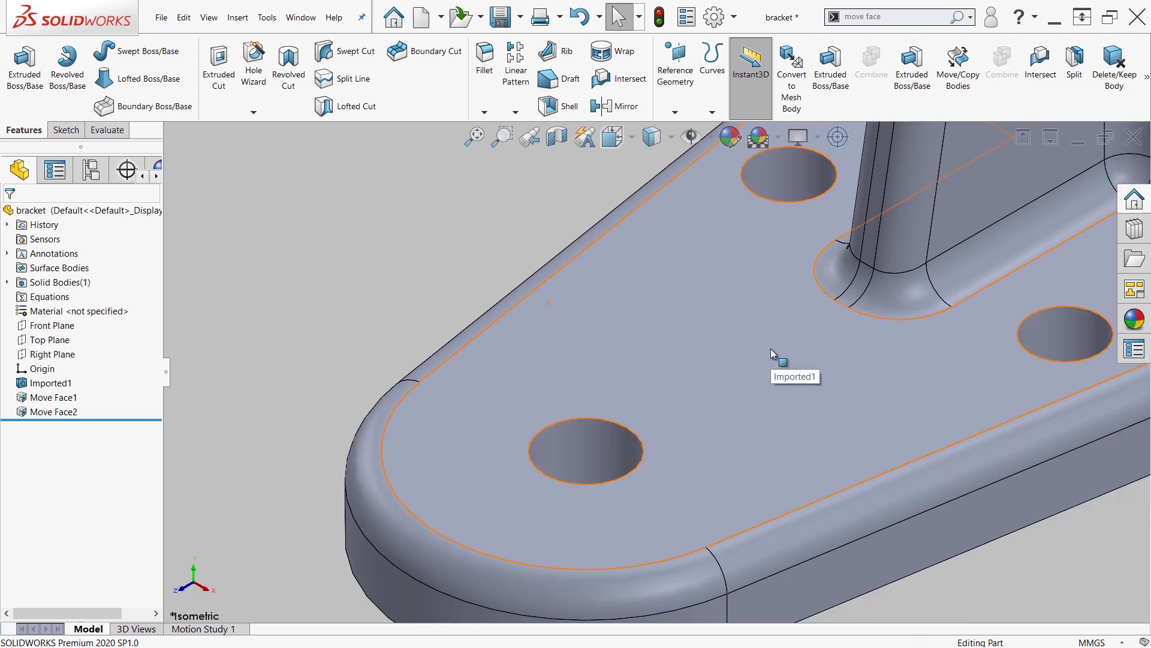
pyautogui.scroll(5, 771, 347)
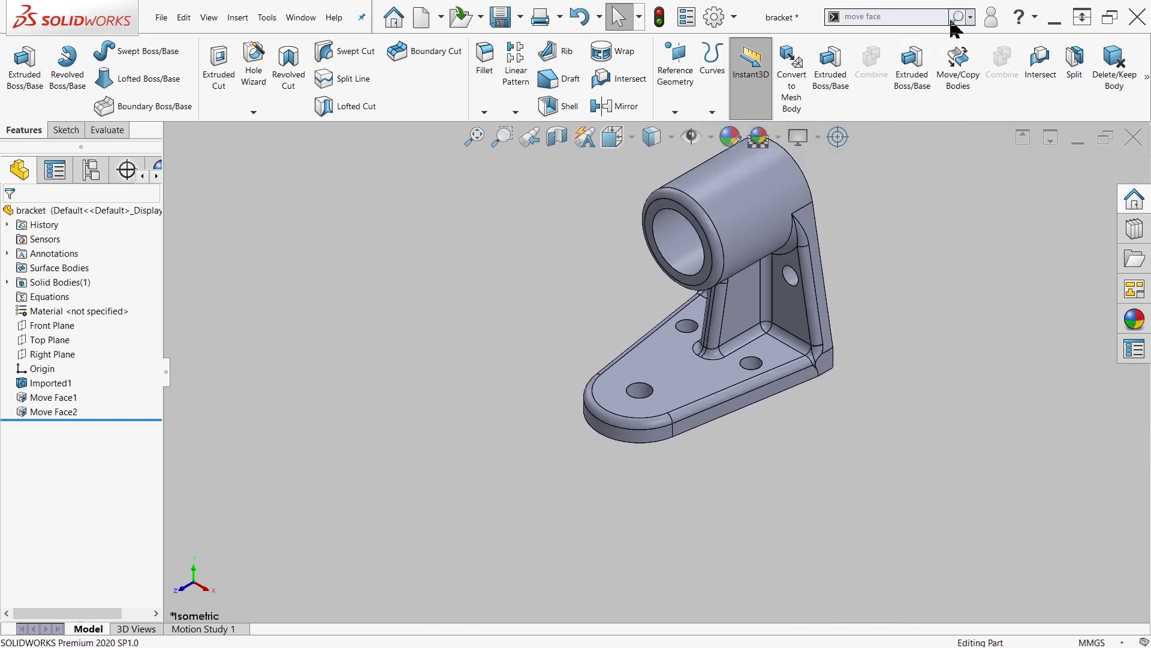
# Start a Move Face feature in Rotate mode and switch to the right-side view.
pyautogui.click(958, 17)
pyautogui.click(858, 36)
pyautogui.click(57, 287)
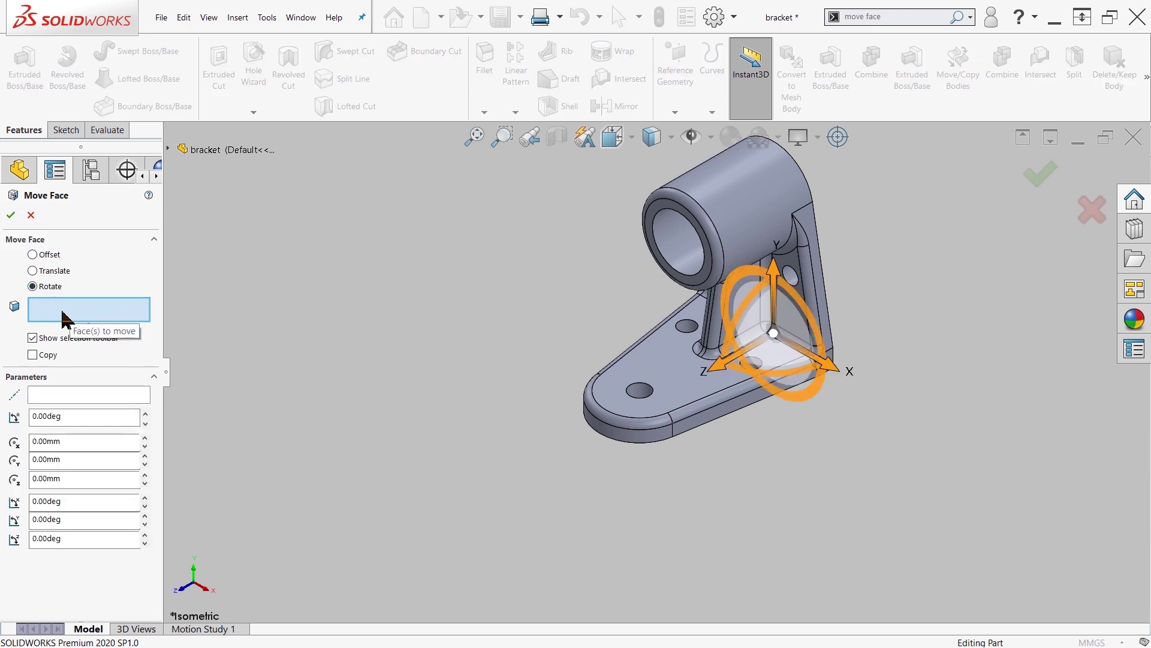
pyautogui.moveTo(519, 344); pyautogui.dragTo(450, 293, button='middle')
pyautogui.scroll(-3, 843, 271)
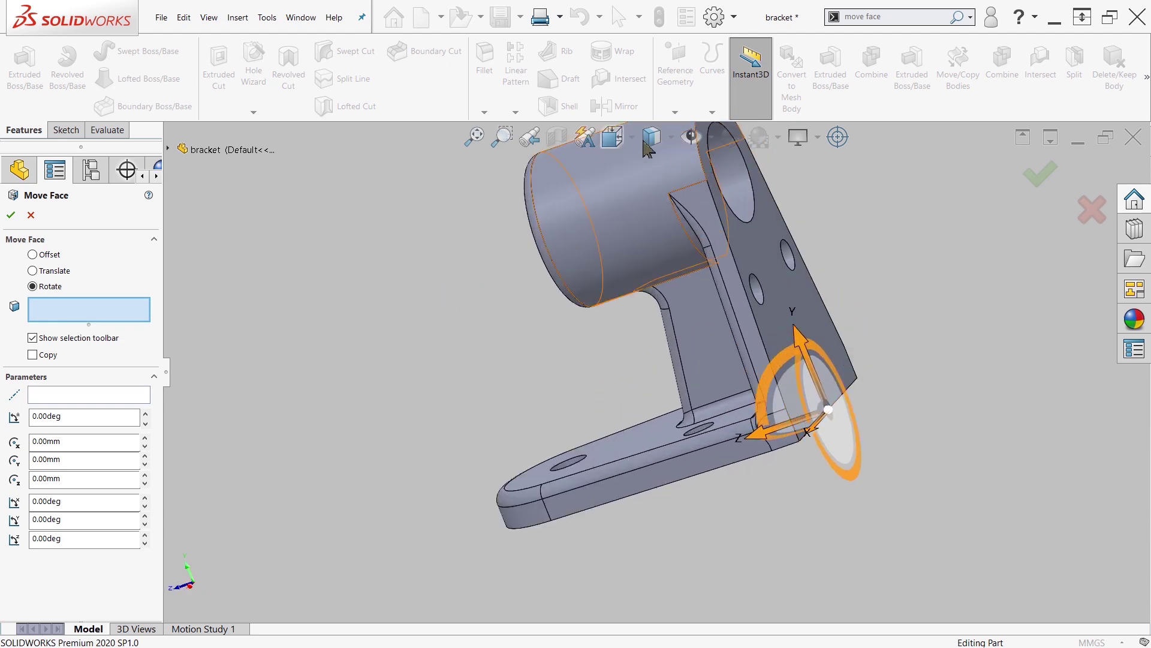
pyautogui.press('space')
pyautogui.click(469, 437)
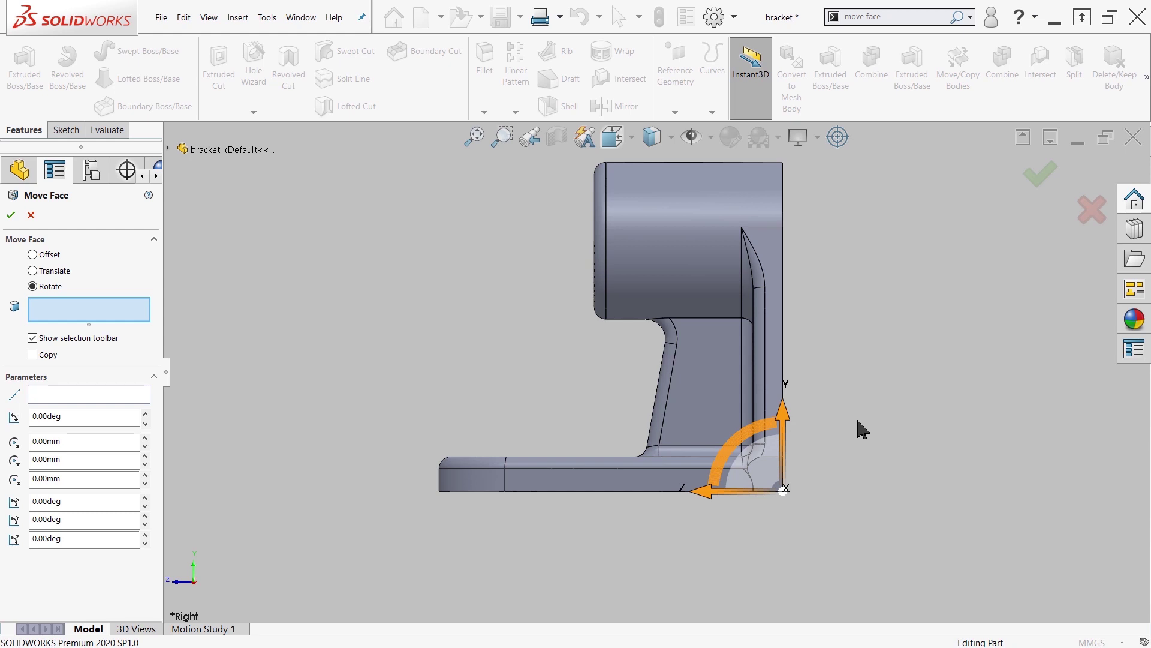
# Rotate the back plate's outer face 10° about X and accept it as Move Face3.
pyautogui.click(783, 426)
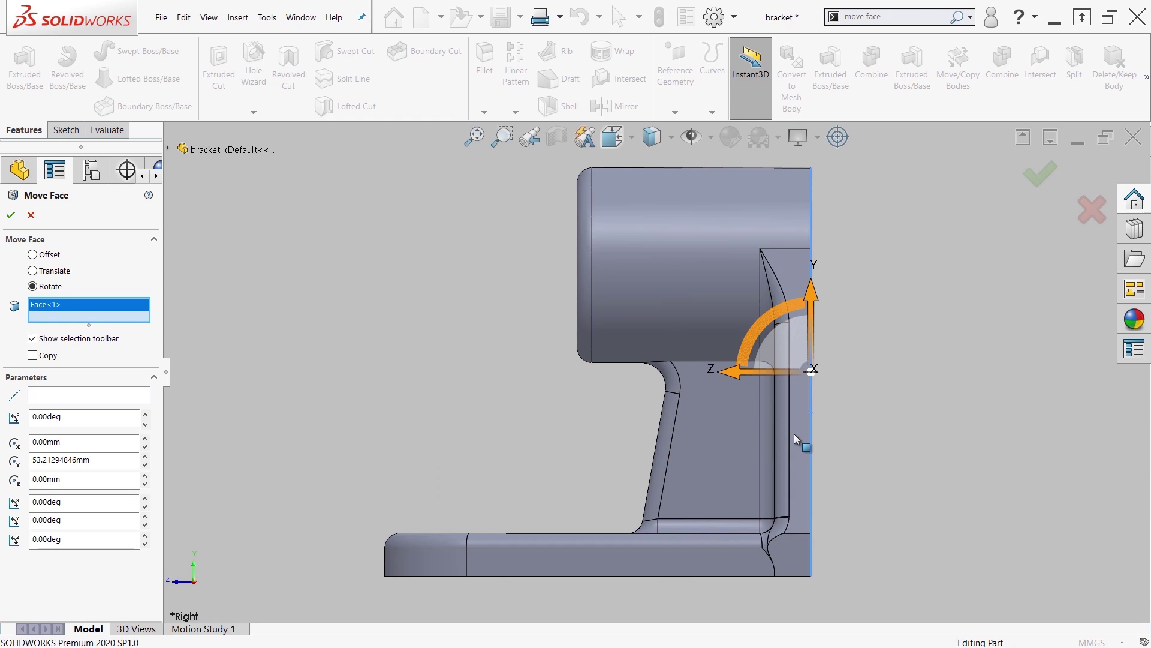
pyautogui.moveTo(837, 441); pyautogui.dragTo(753, 458, button='middle')
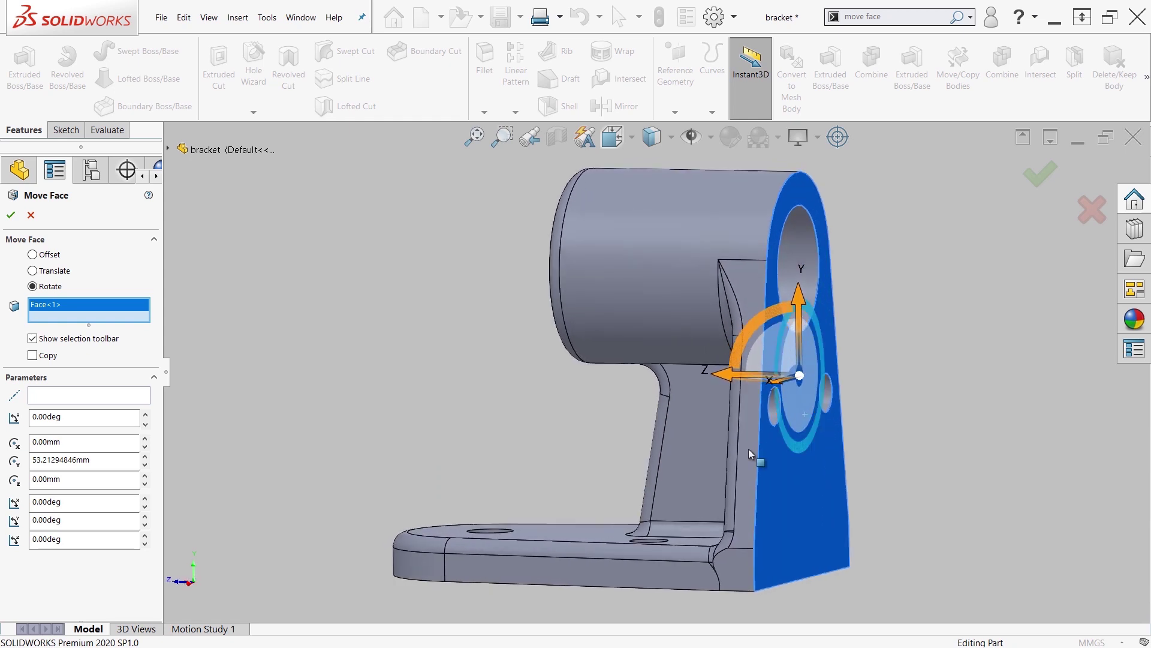
pyautogui.click(97, 507)
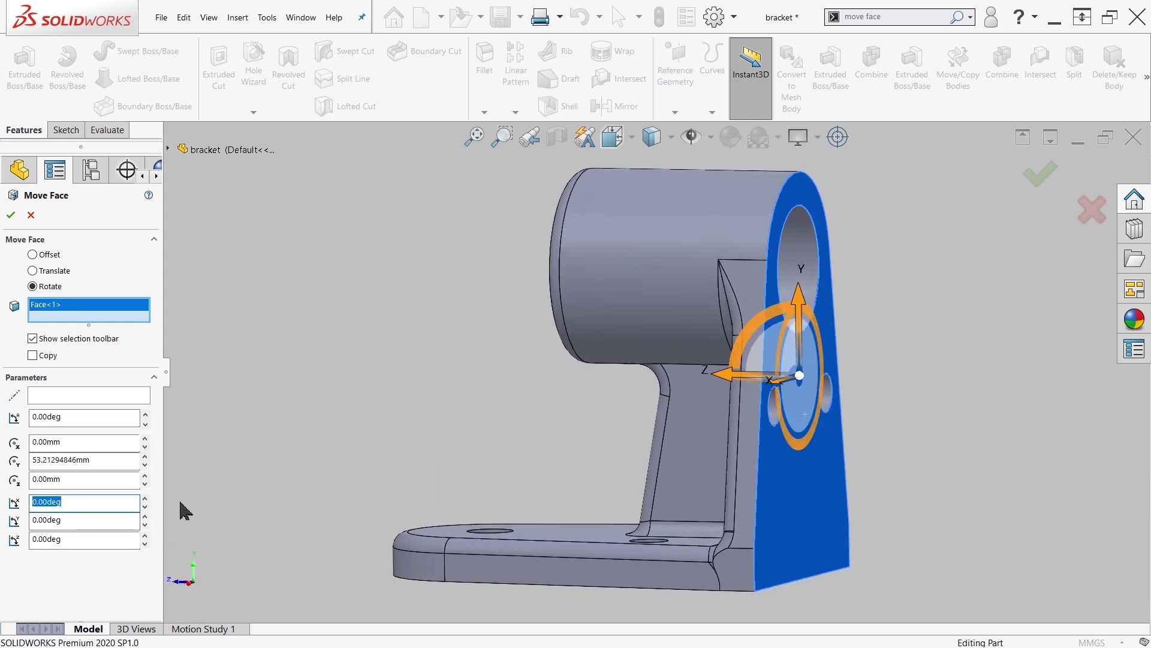
pyautogui.write('10')
pyautogui.press('Return')
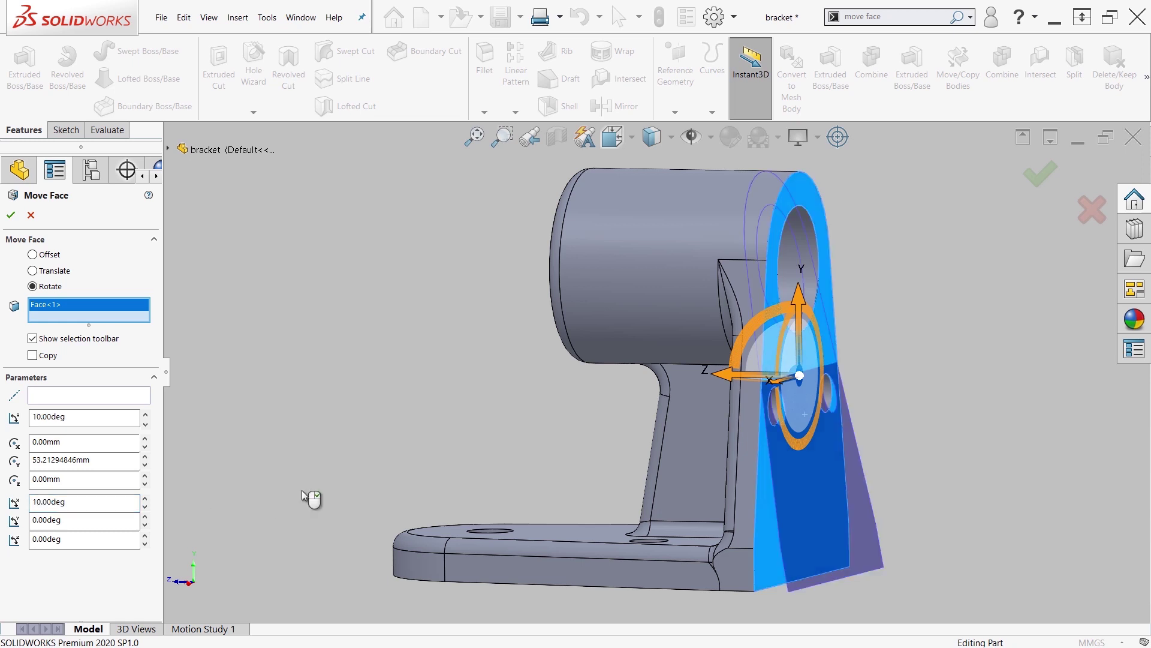
pyautogui.moveTo(442, 360); pyautogui.dragTo(471, 361, button='middle')
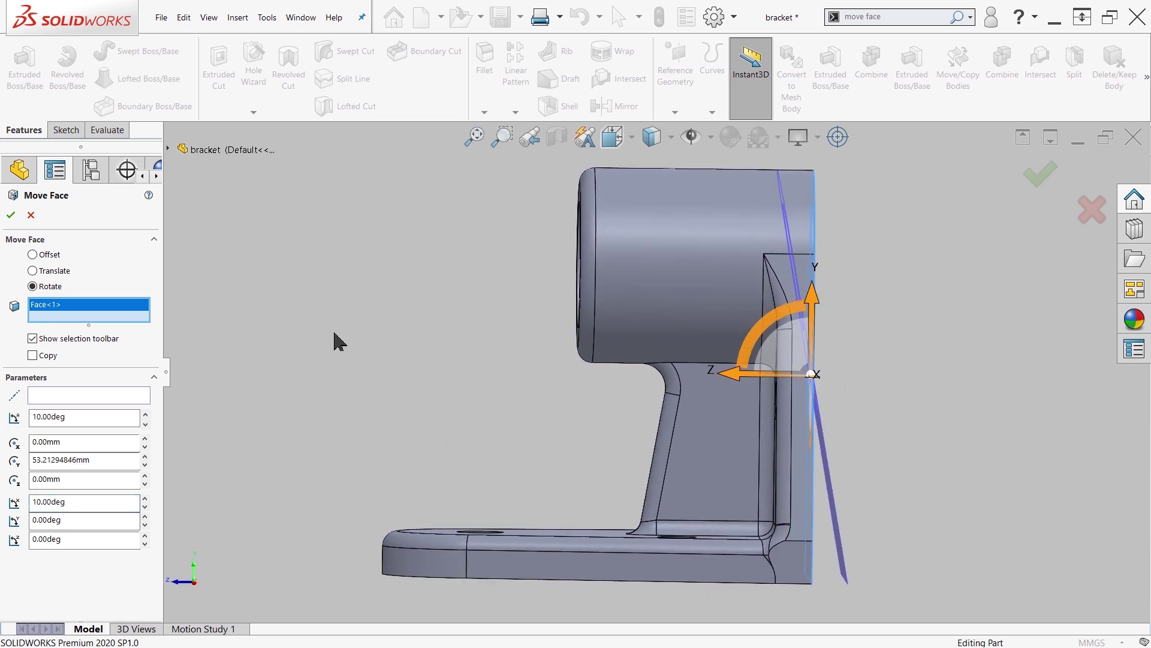
pyautogui.click(11, 215)
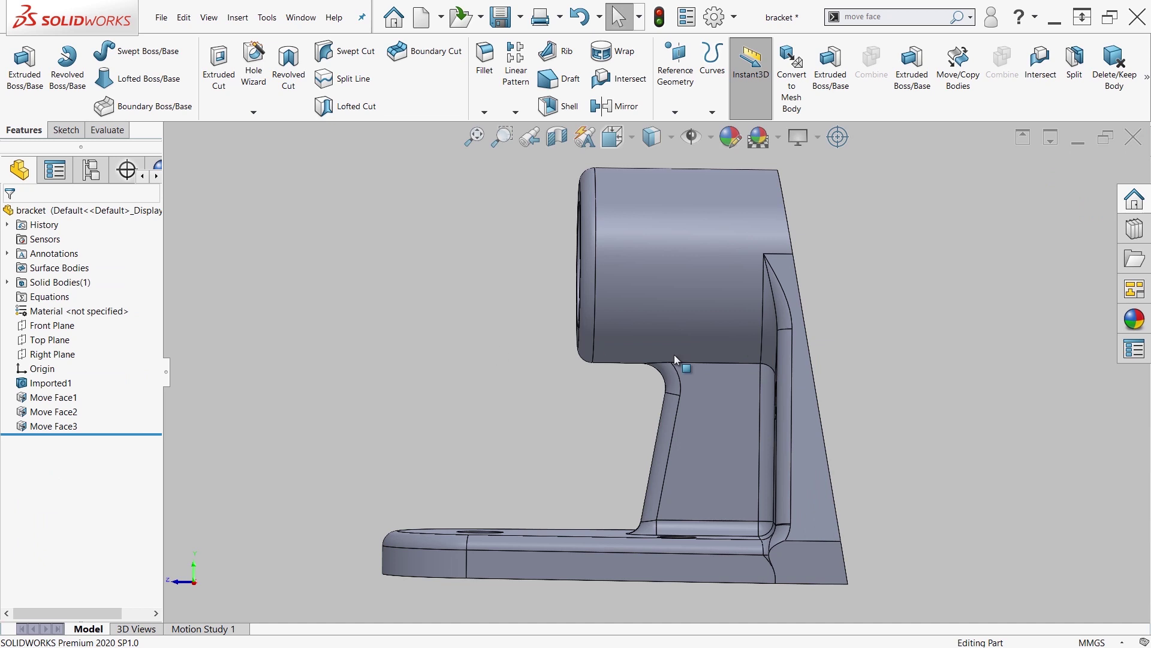
# Orbit to the back plate and start a Move Face feature in Translate mode.
pyautogui.moveTo(792, 401); pyautogui.dragTo(768, 286, button='middle')
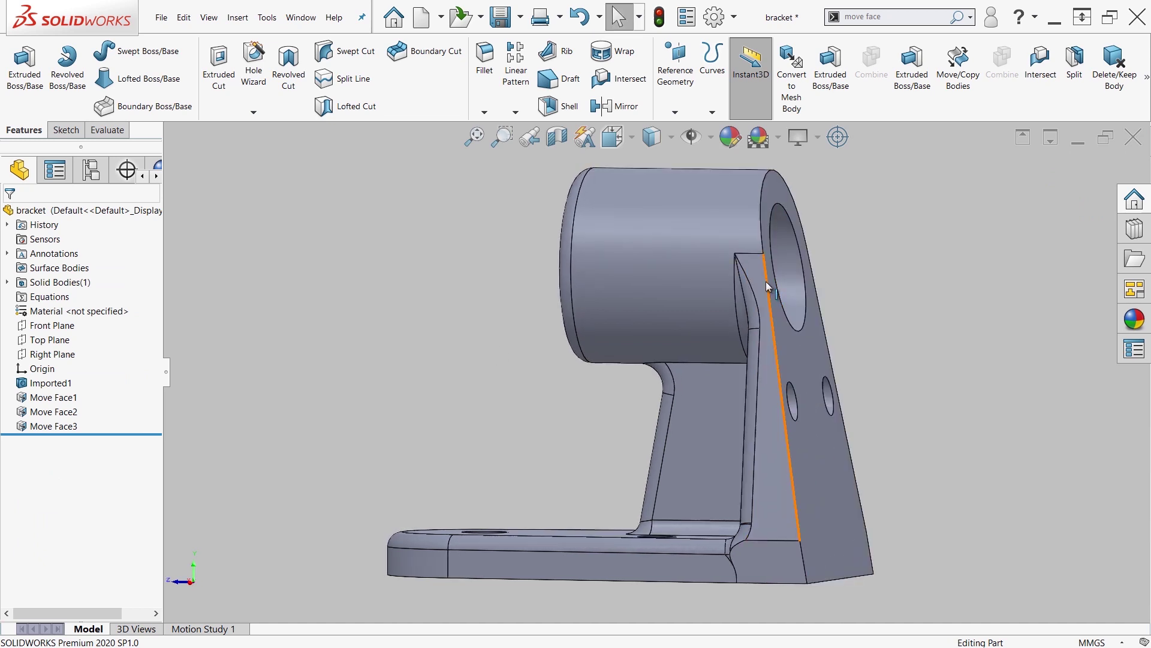
pyautogui.click(843, 555)
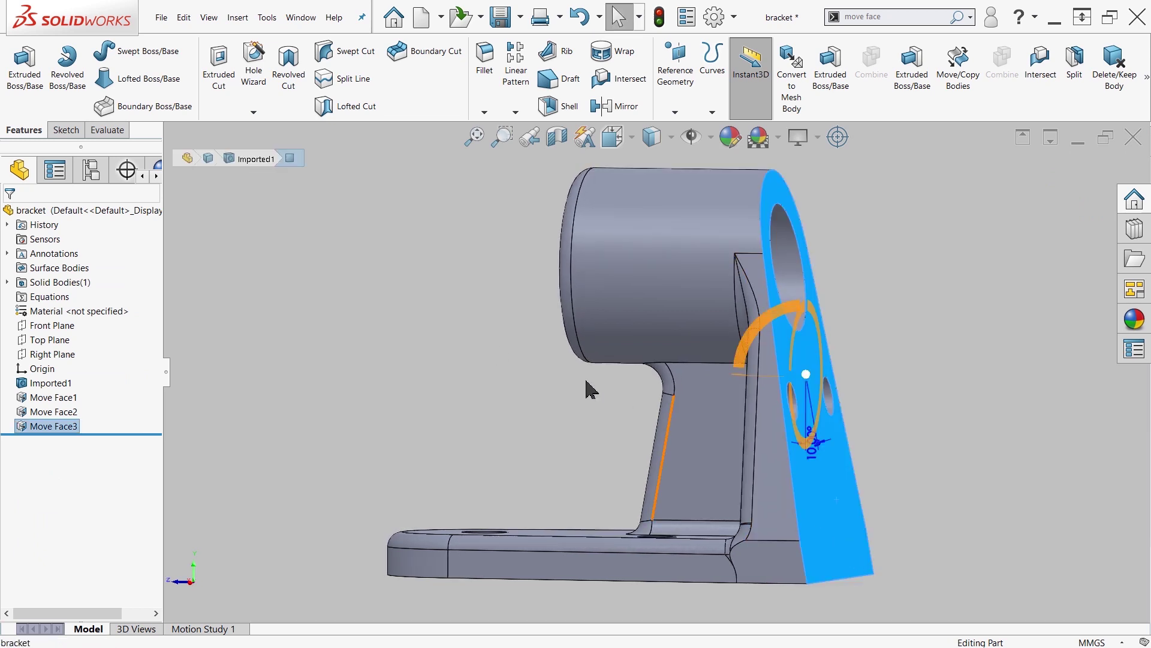
pyautogui.click(587, 390)
pyautogui.moveTo(763, 421); pyautogui.dragTo(636, 336, button='middle')
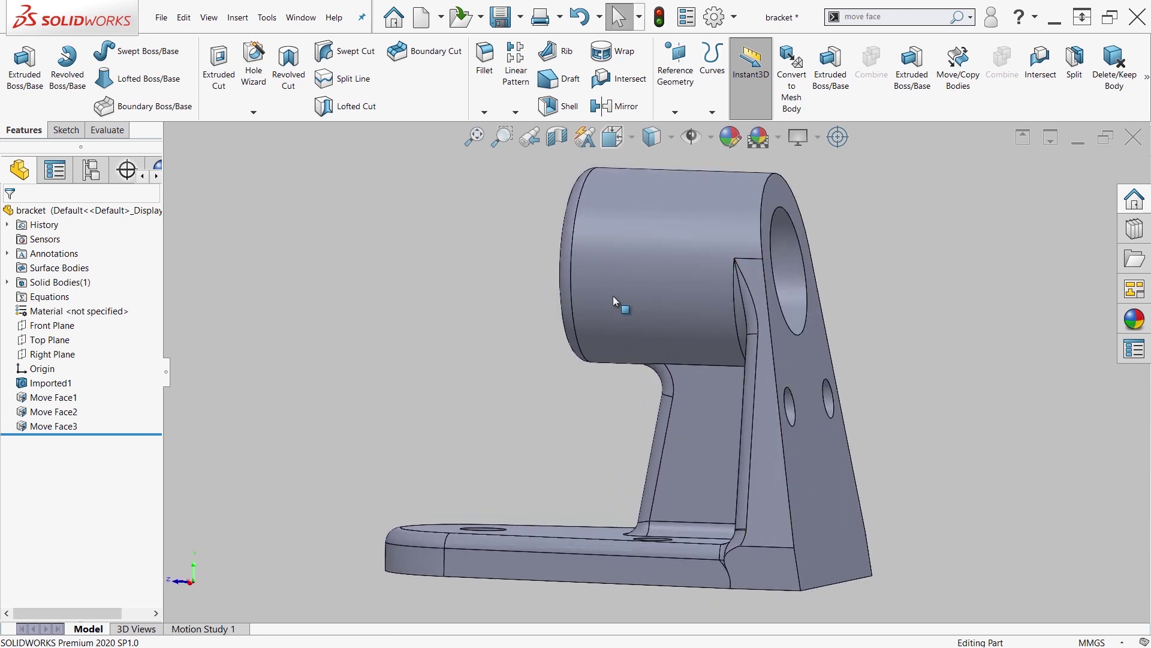
pyautogui.click(958, 17)
pyautogui.click(924, 35)
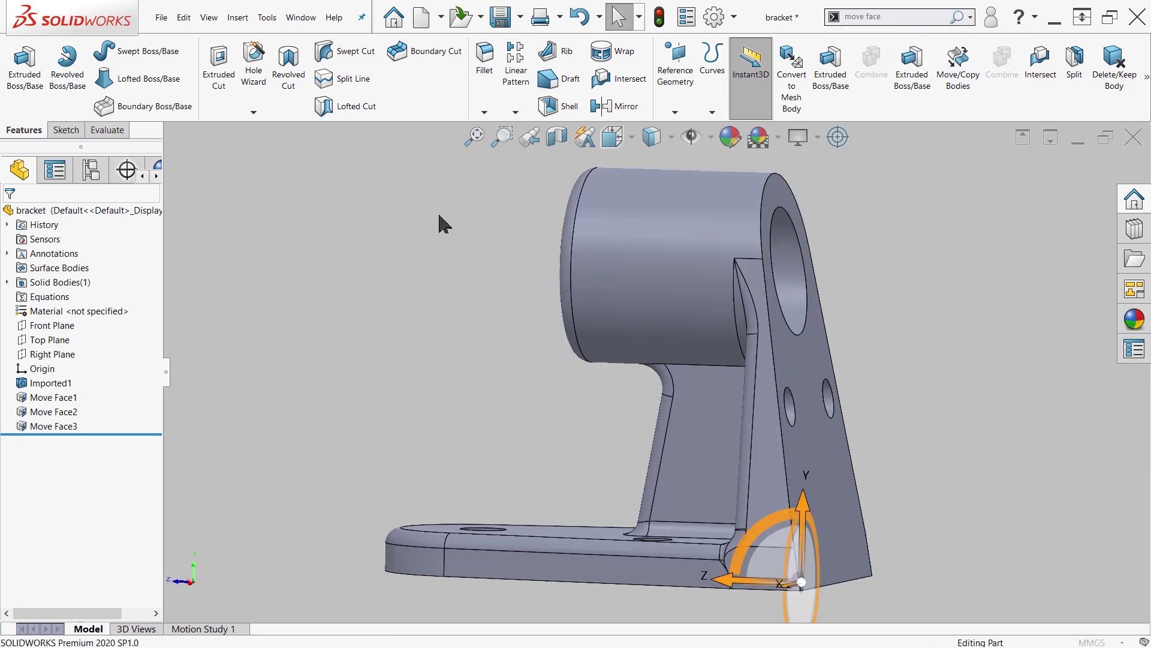
pyautogui.click(58, 273)
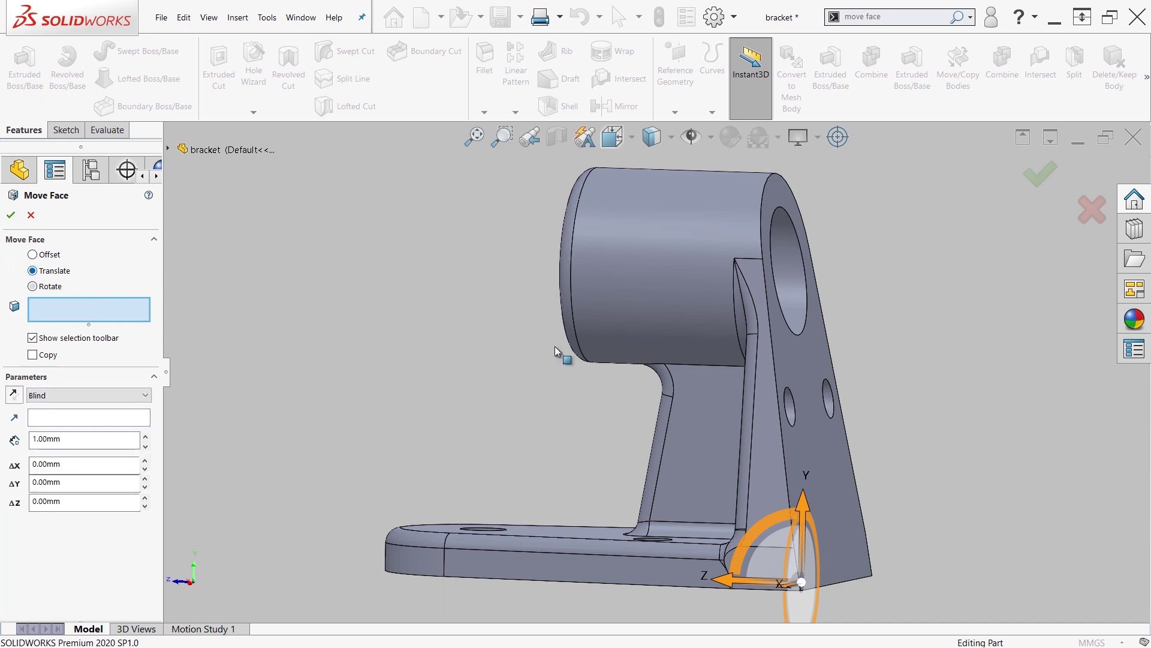
# Move the back plate face 10 mm outward along the base's bottom edge, reversed.
pyautogui.click(791, 363)
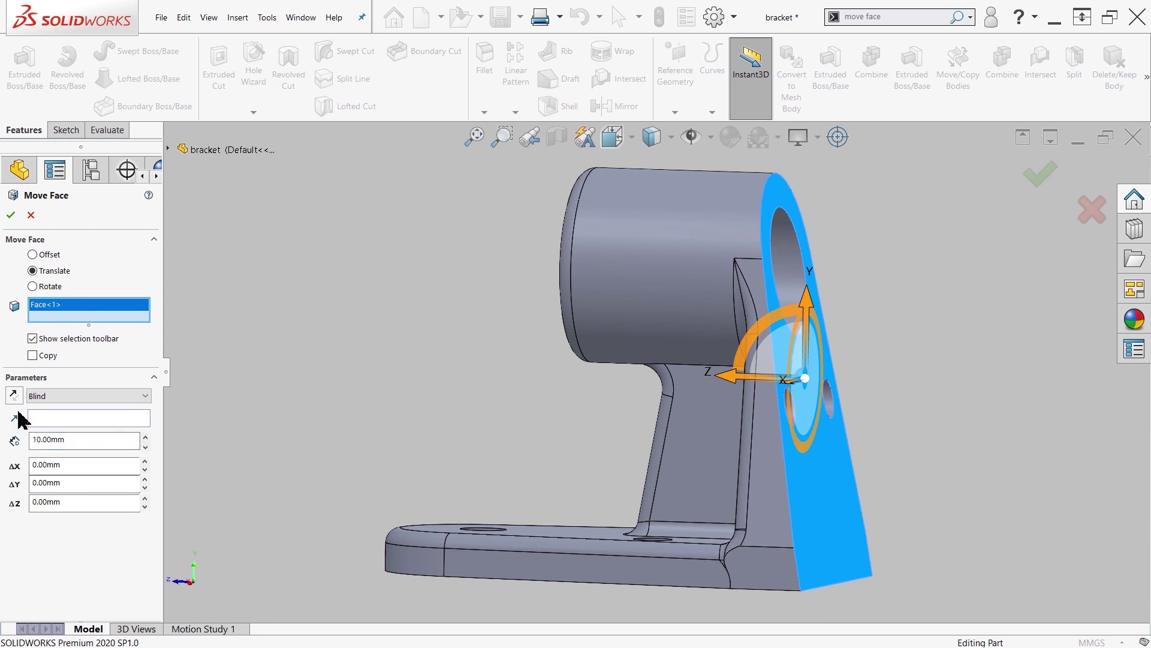
pyautogui.click(90, 418)
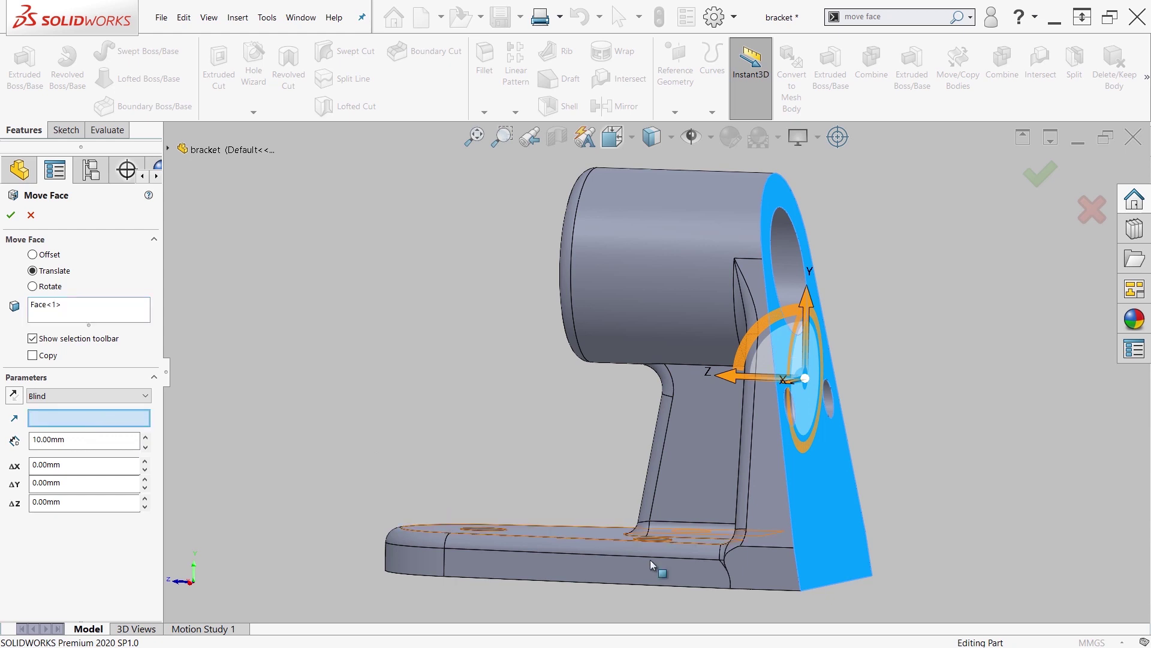
pyautogui.click(651, 587)
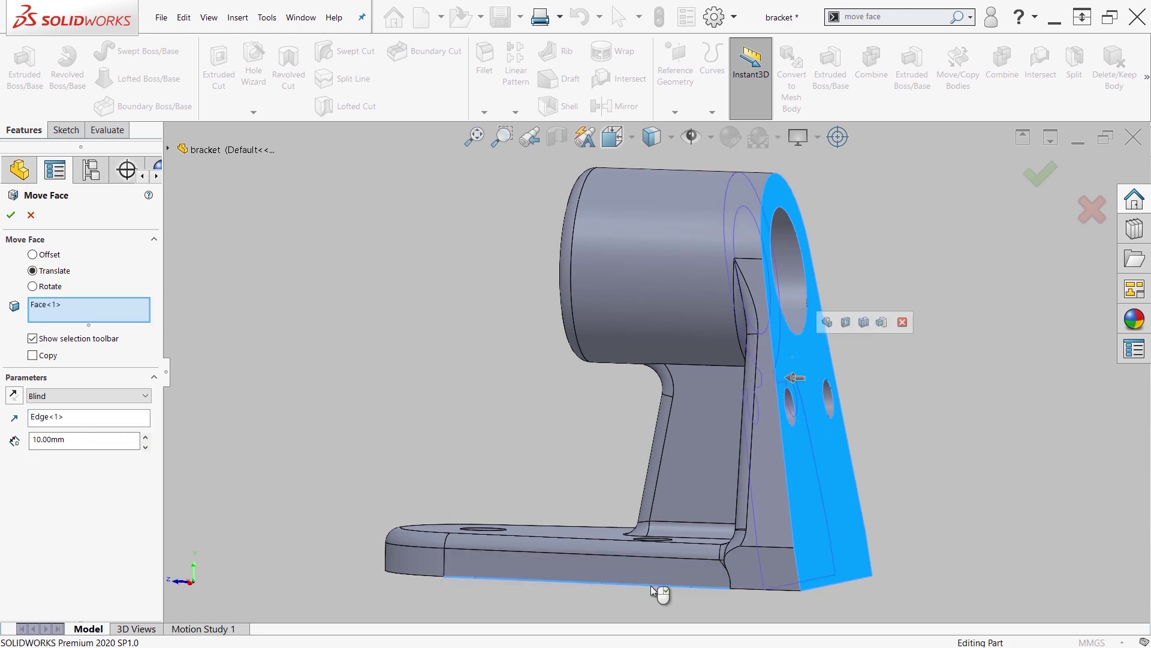
pyautogui.click(13, 396)
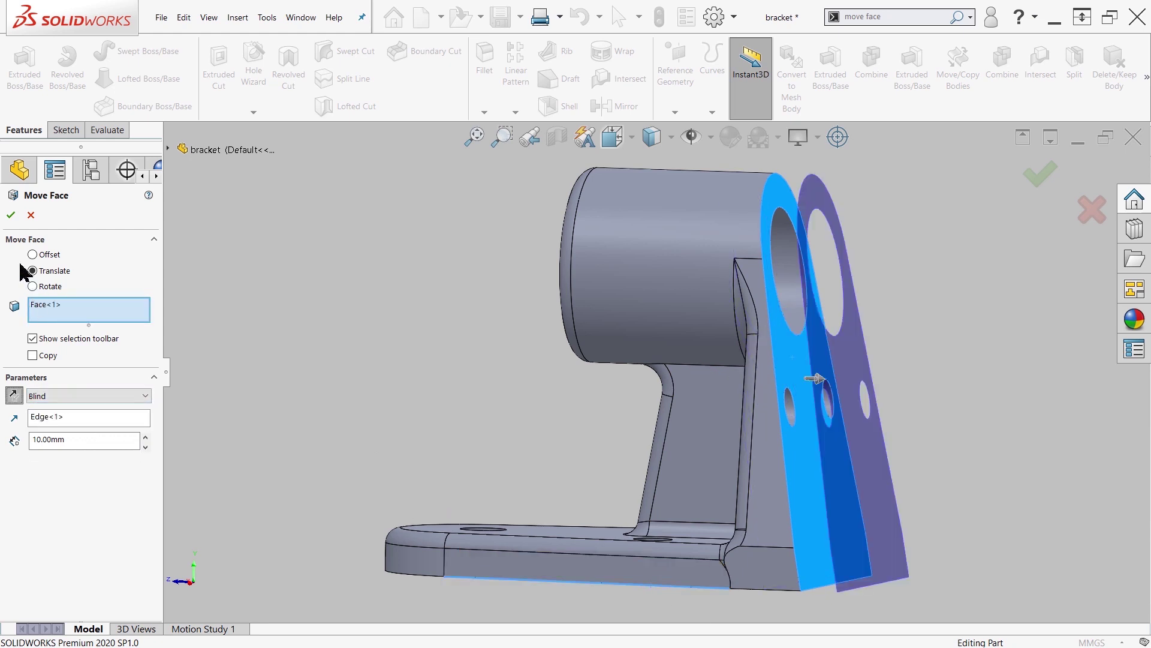
pyautogui.click(11, 218)
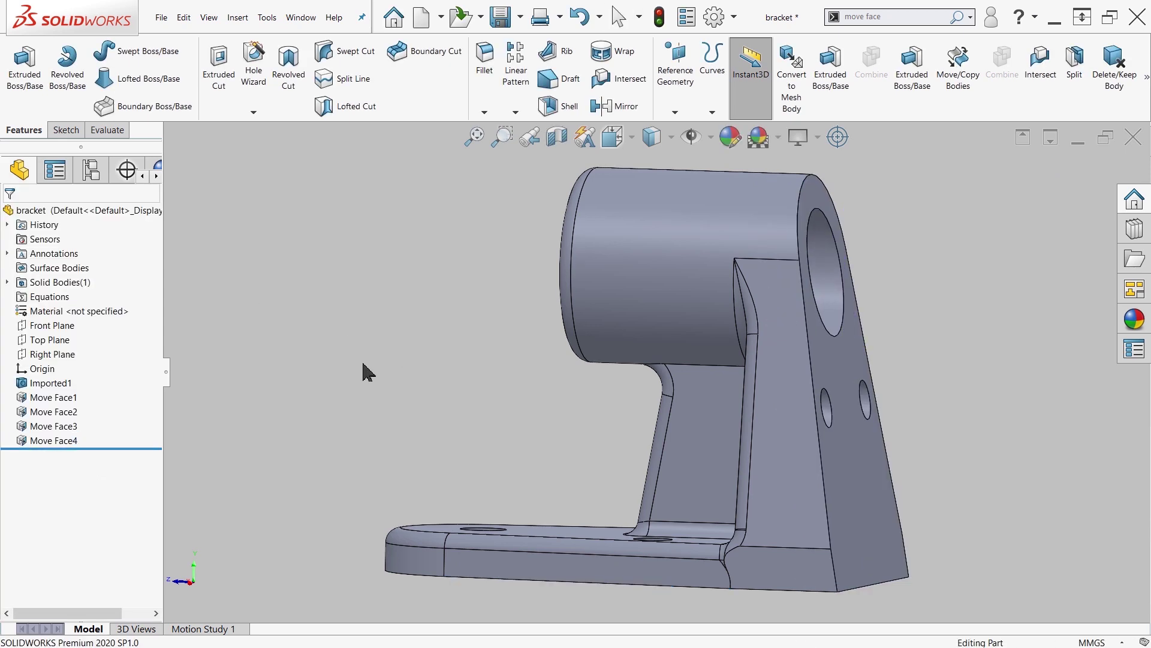
pyautogui.moveTo(386, 360); pyautogui.dragTo(452, 422, button='middle')
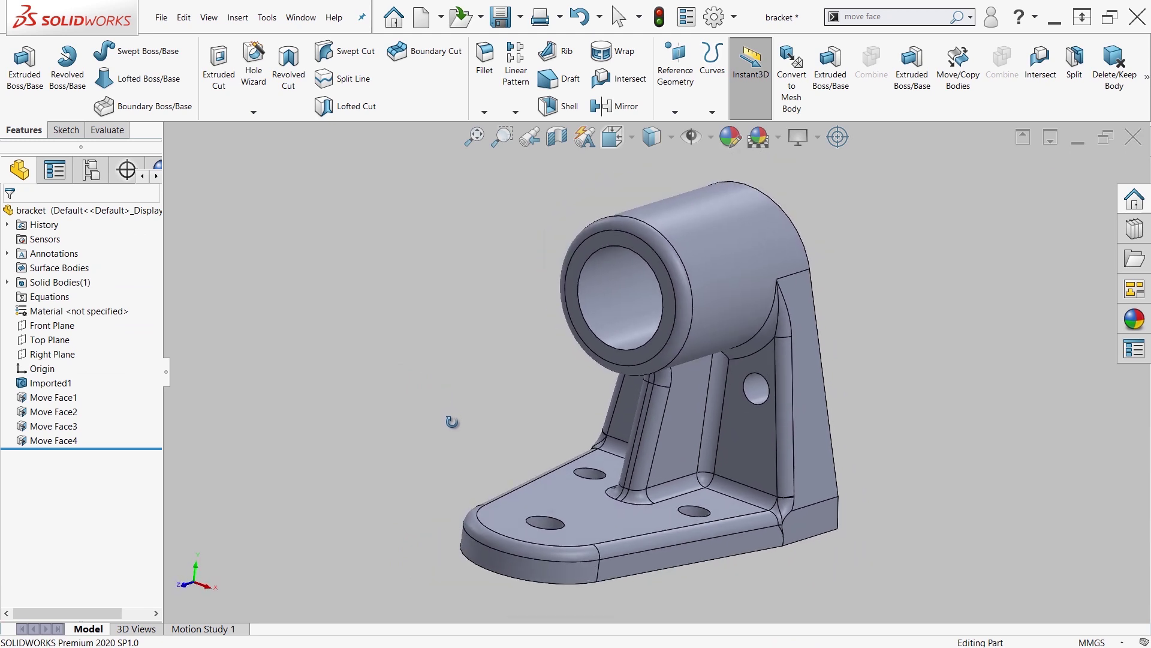